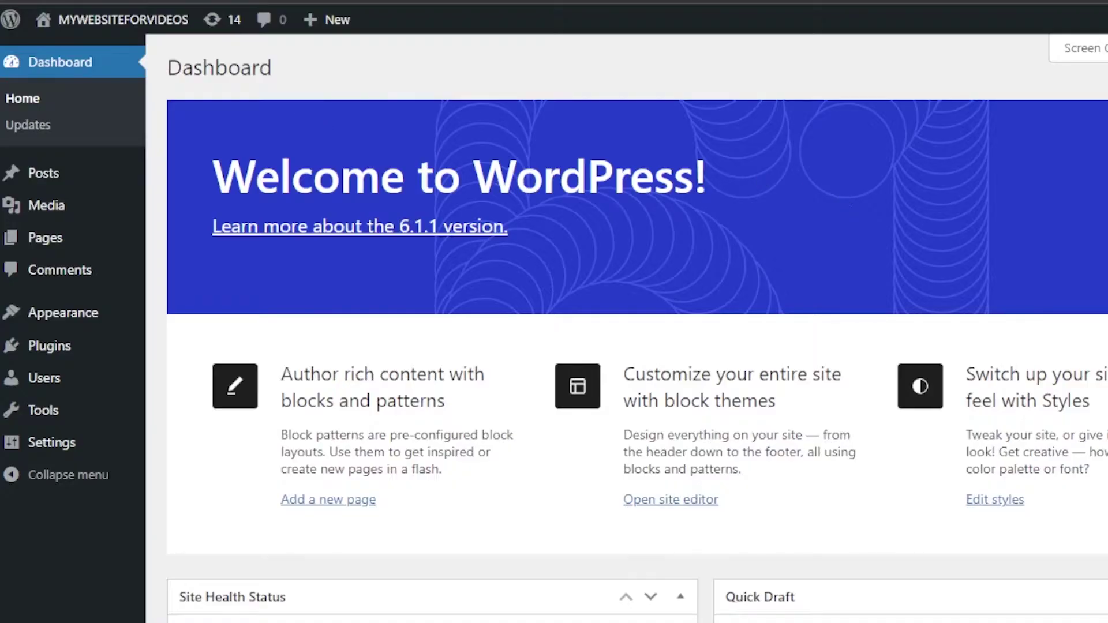
- Search the Add New Plugins directory for 'membership'
scroll(637, 328, "down", 7)
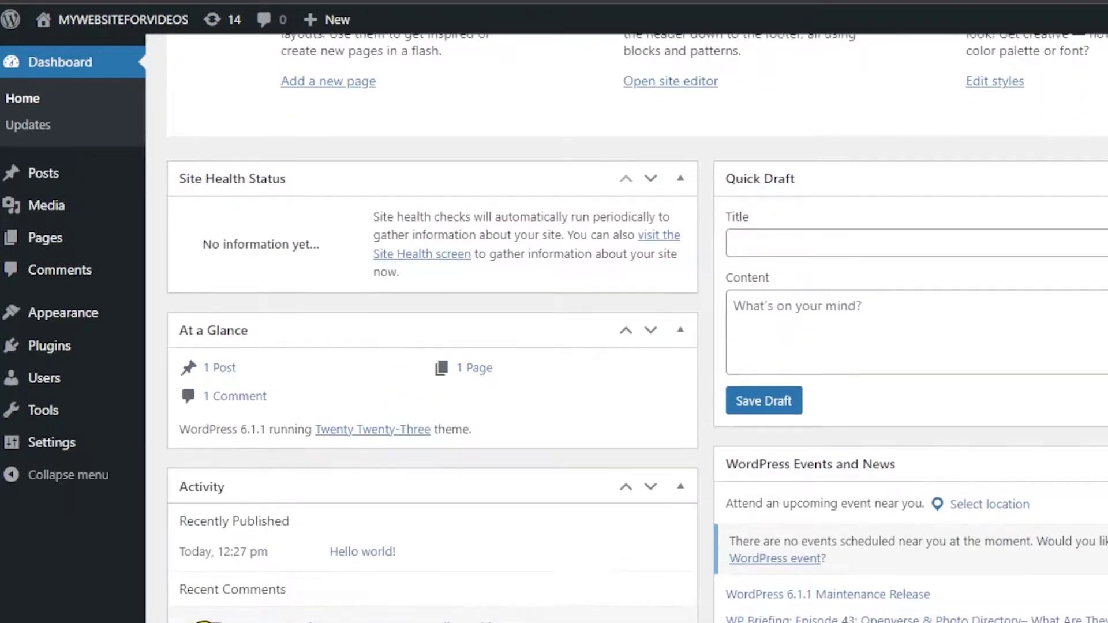
scroll(637, 328, "up", 7)
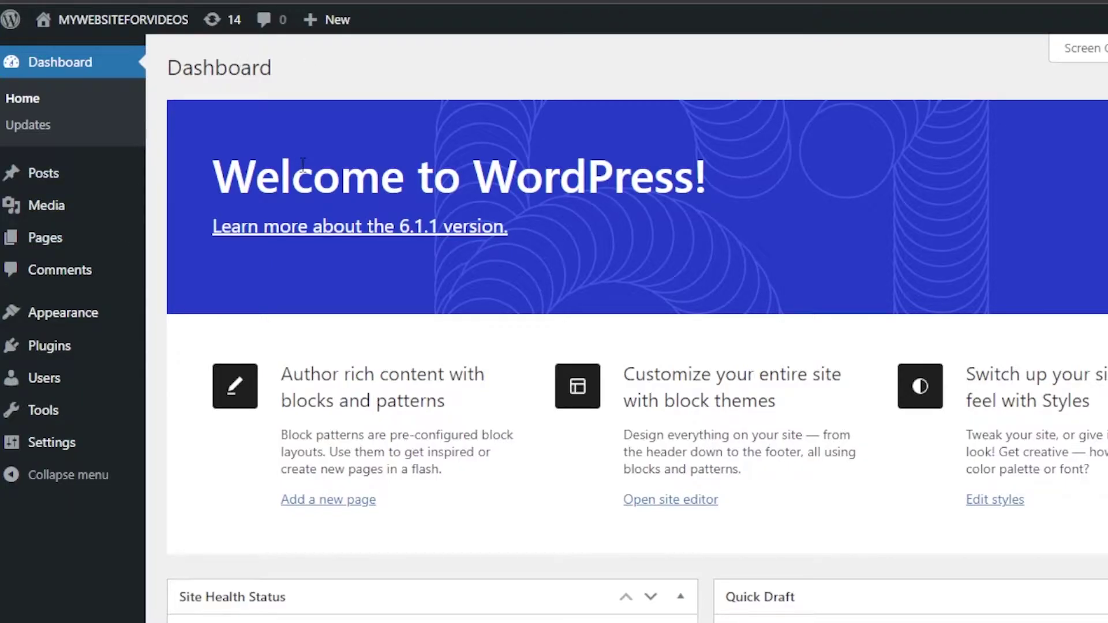
mouse_move(115, 25)
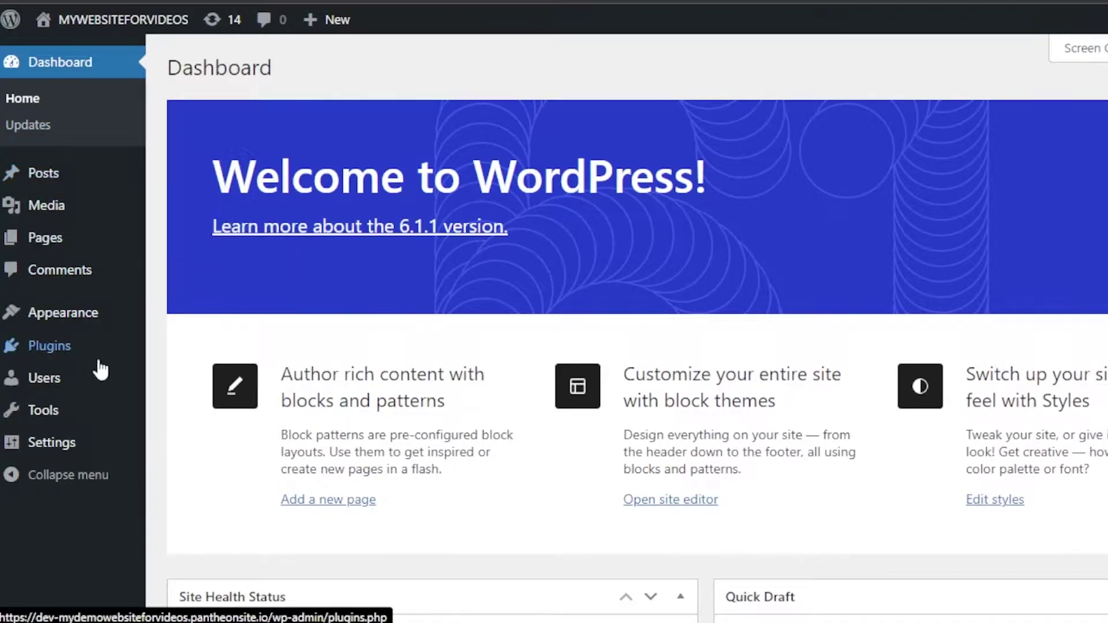
mouse_move(51, 355)
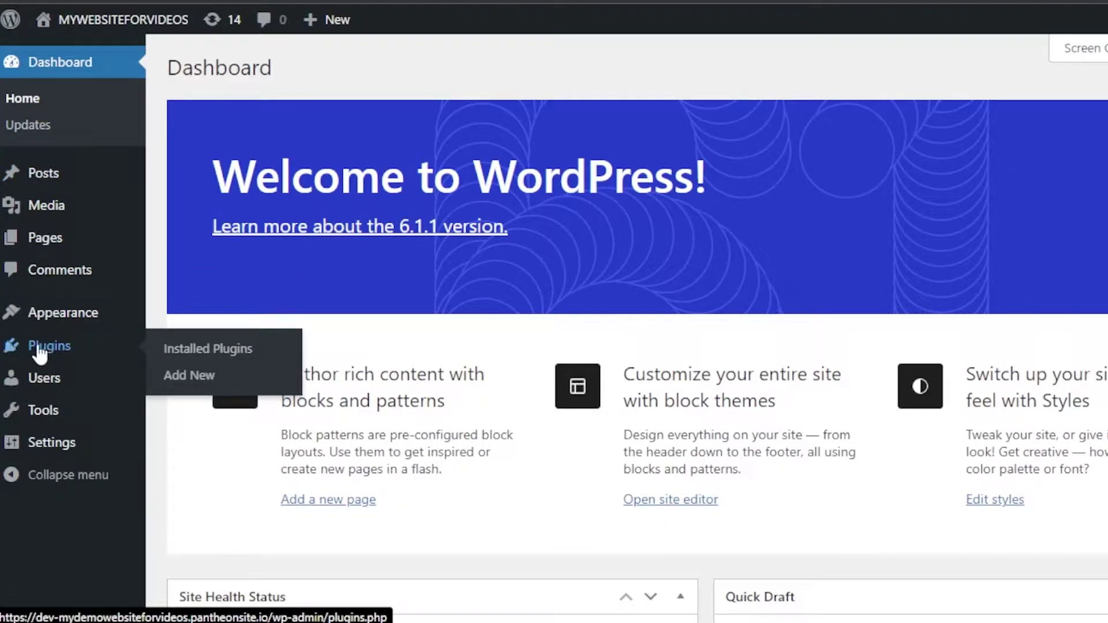
left_click(193, 379)
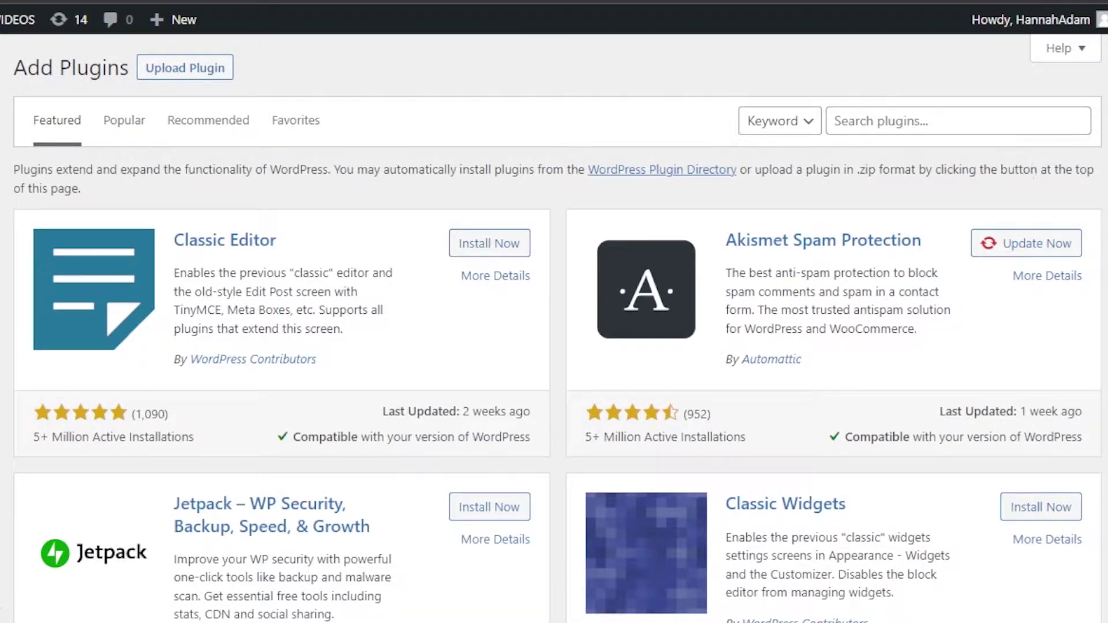
scroll(554, 329, "down", 10)
scroll(554, 329, "up", 10)
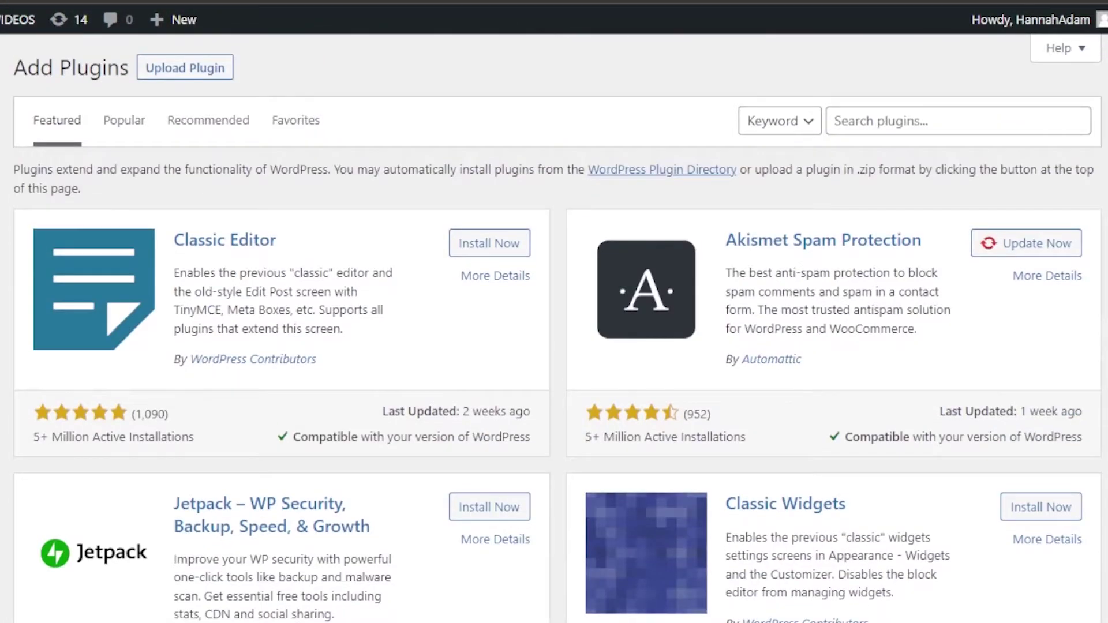
left_click(878, 122)
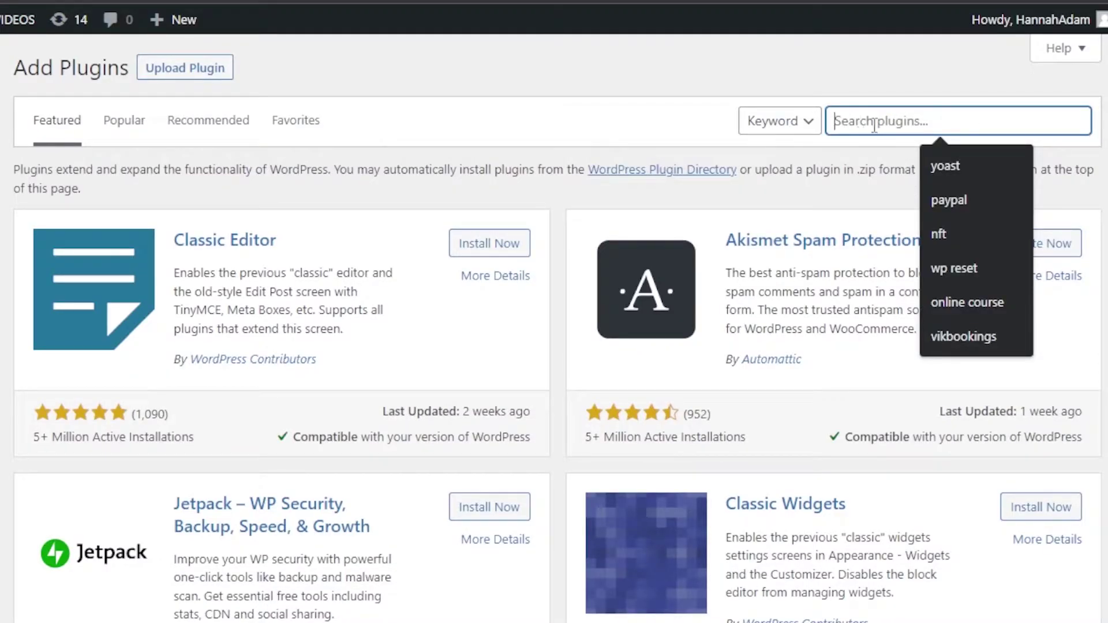
type("mem")
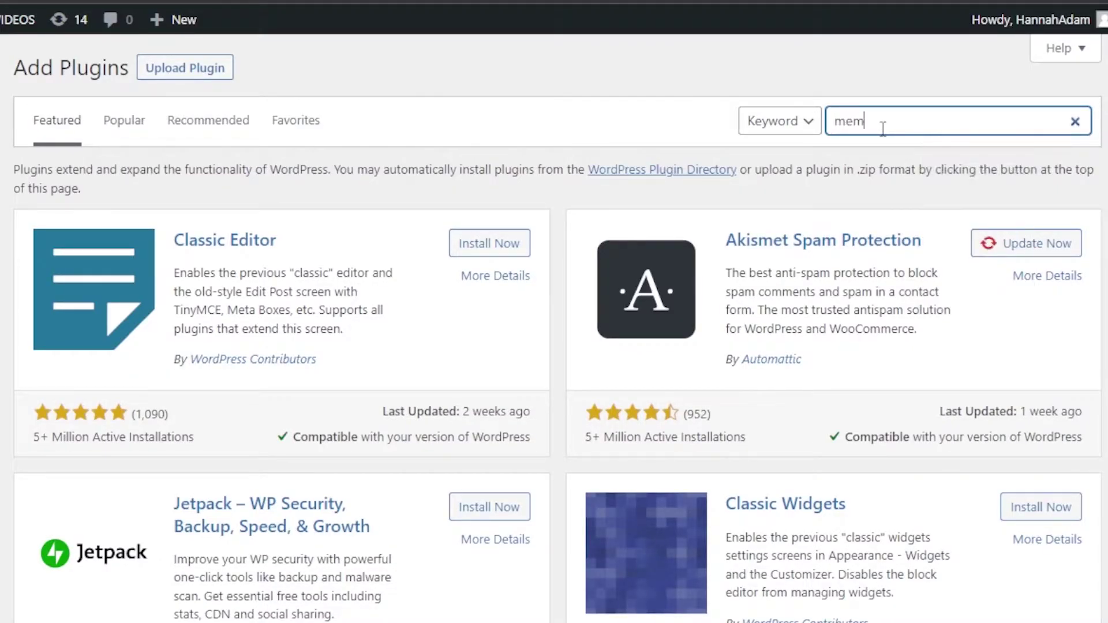
type("bership")
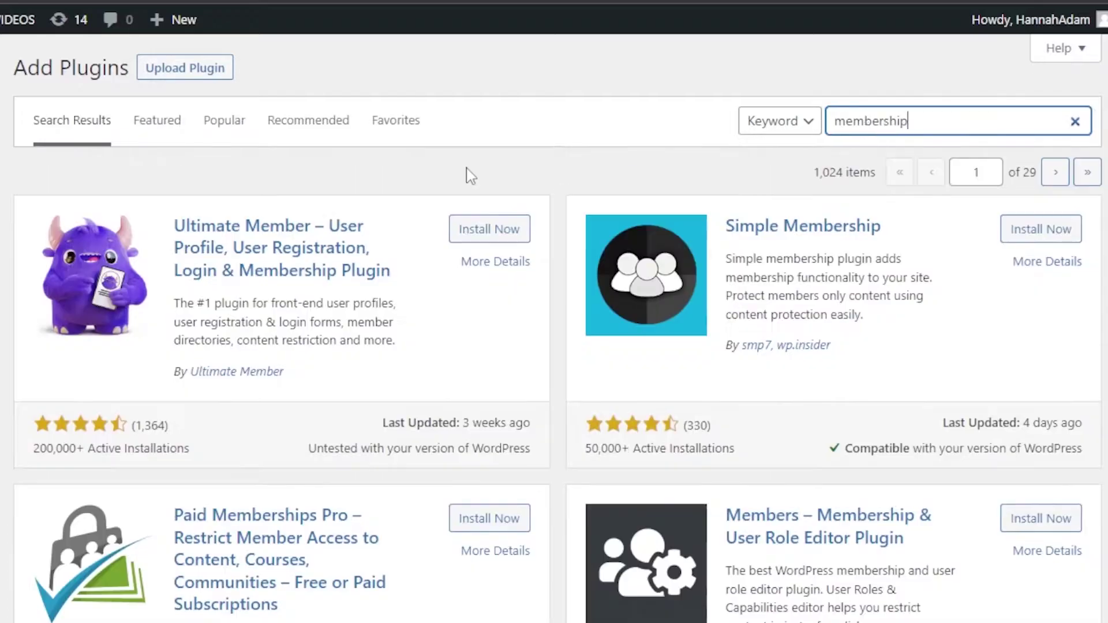
- Install and activate the Ultimate Member plugin from the search results
scroll(789, 234, "down", 10)
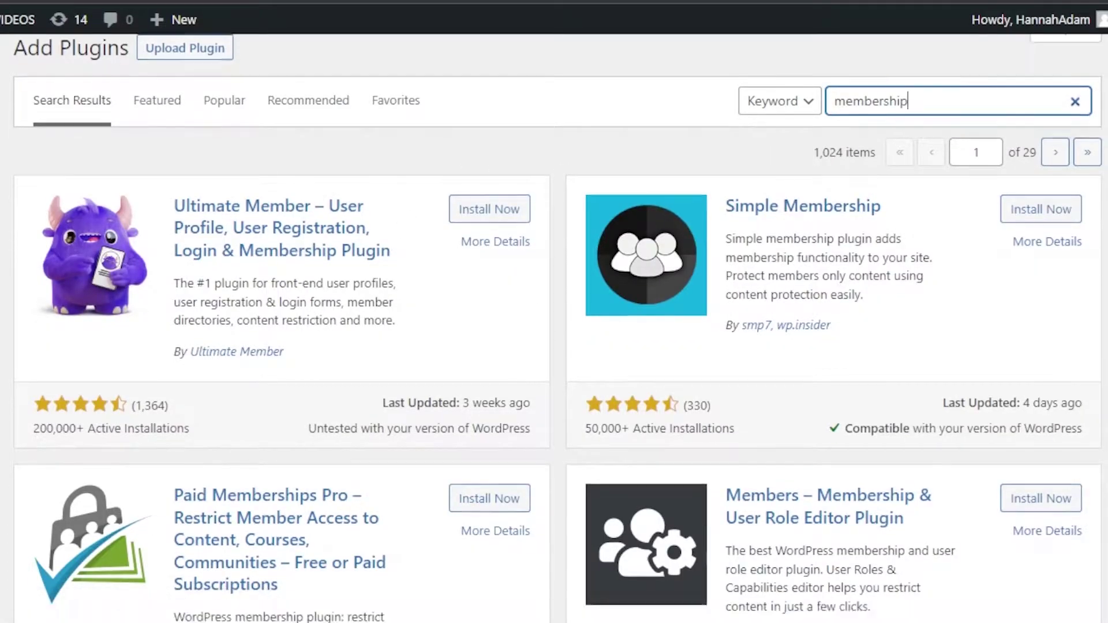
scroll(788, 234, "up", 8)
scroll(534, 361, "up", 1)
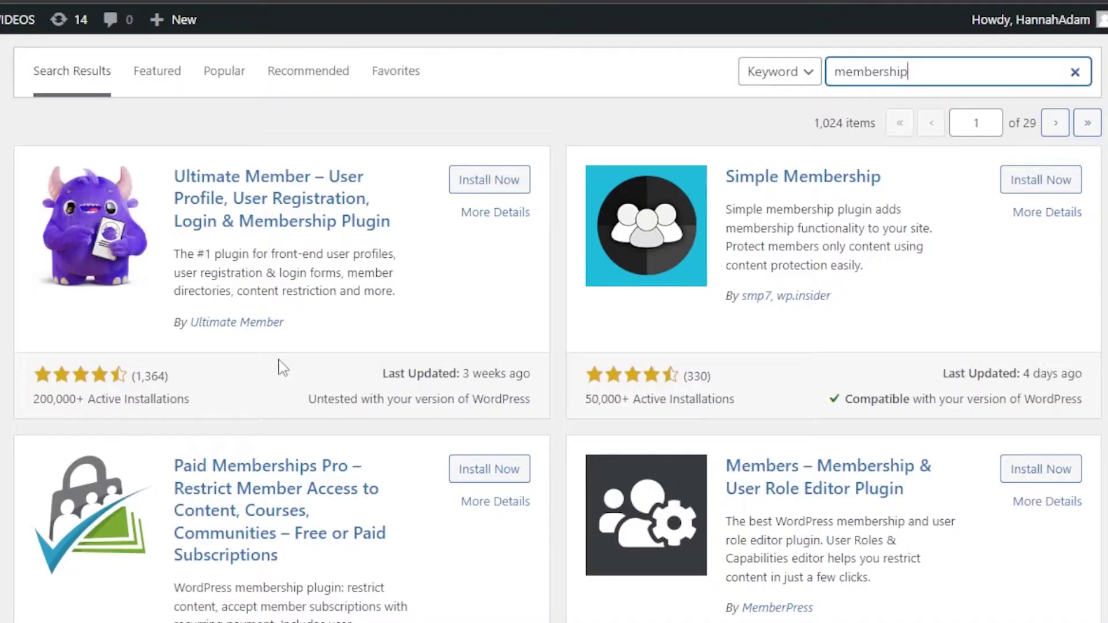
left_click(48, 400)
left_click_drag(48, 400, 154, 400)
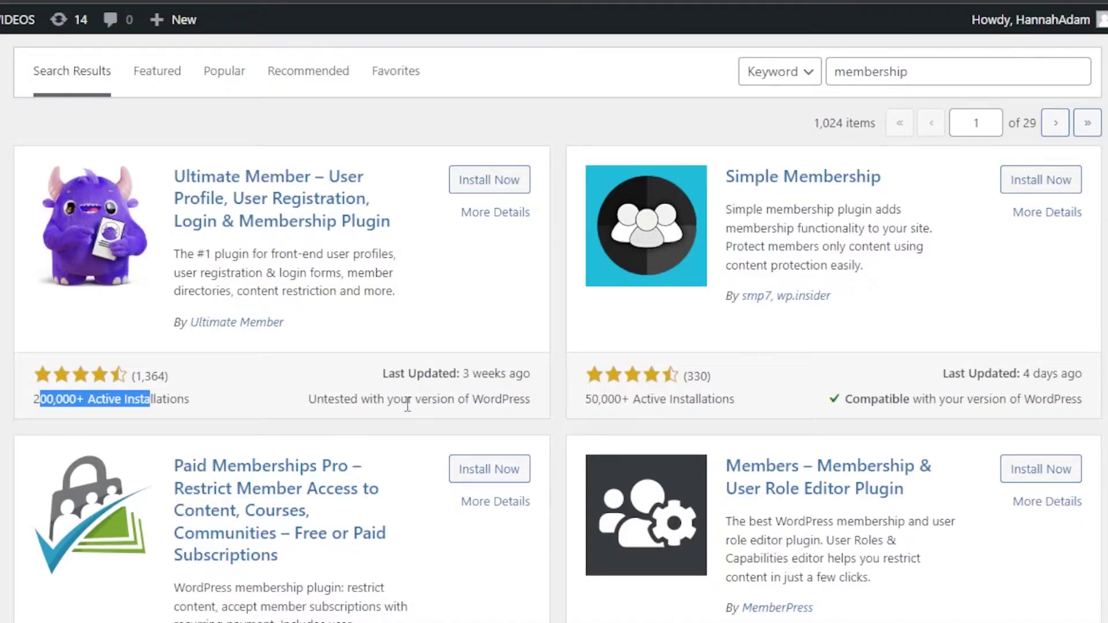
left_click(482, 184)
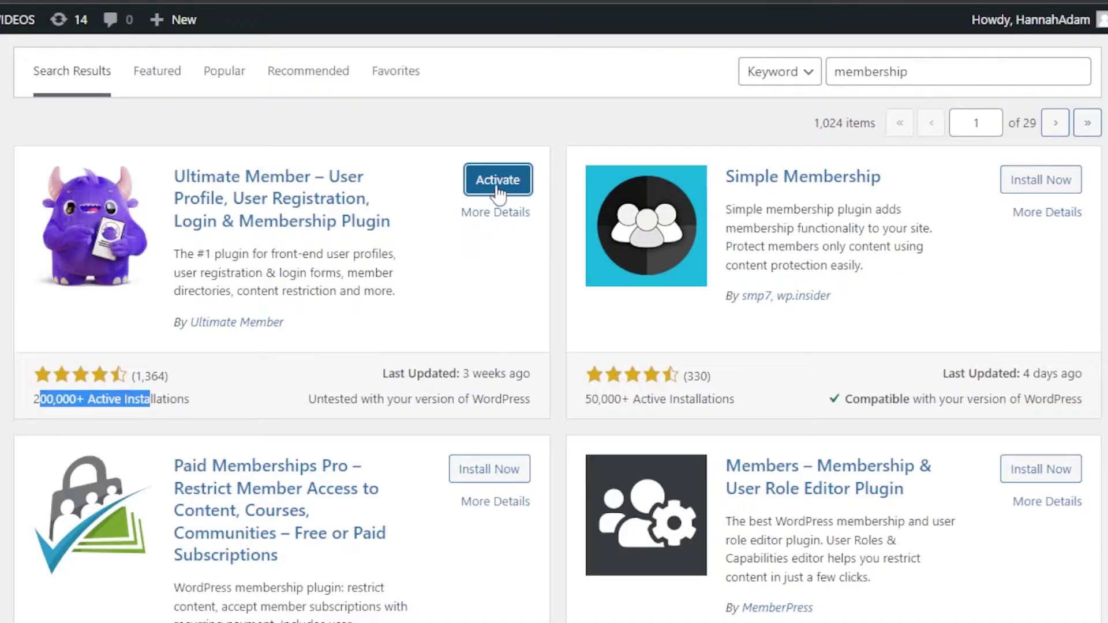
left_click(498, 190)
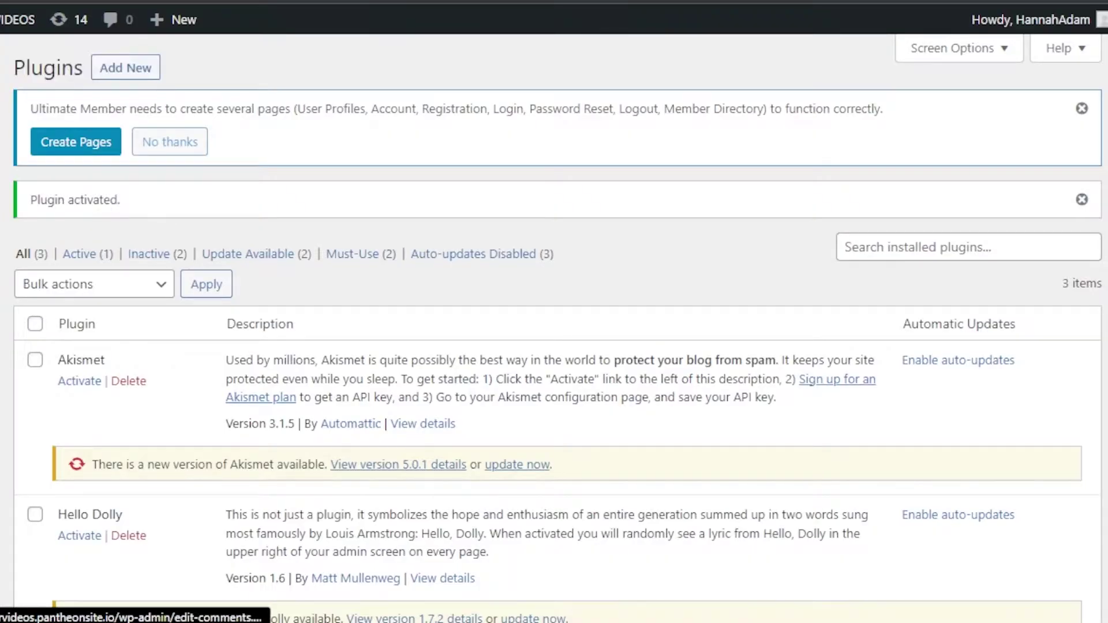
- Open Ultimate Member's Forms list with its Default Registration, Login and Profile forms
mouse_move(37, 243)
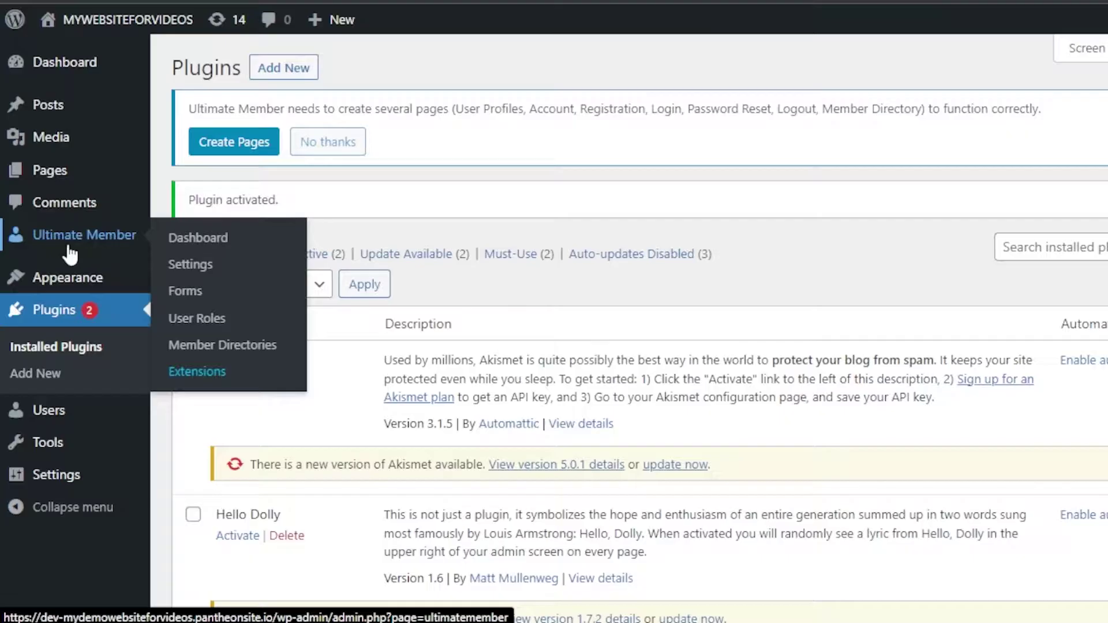
left_click(201, 239)
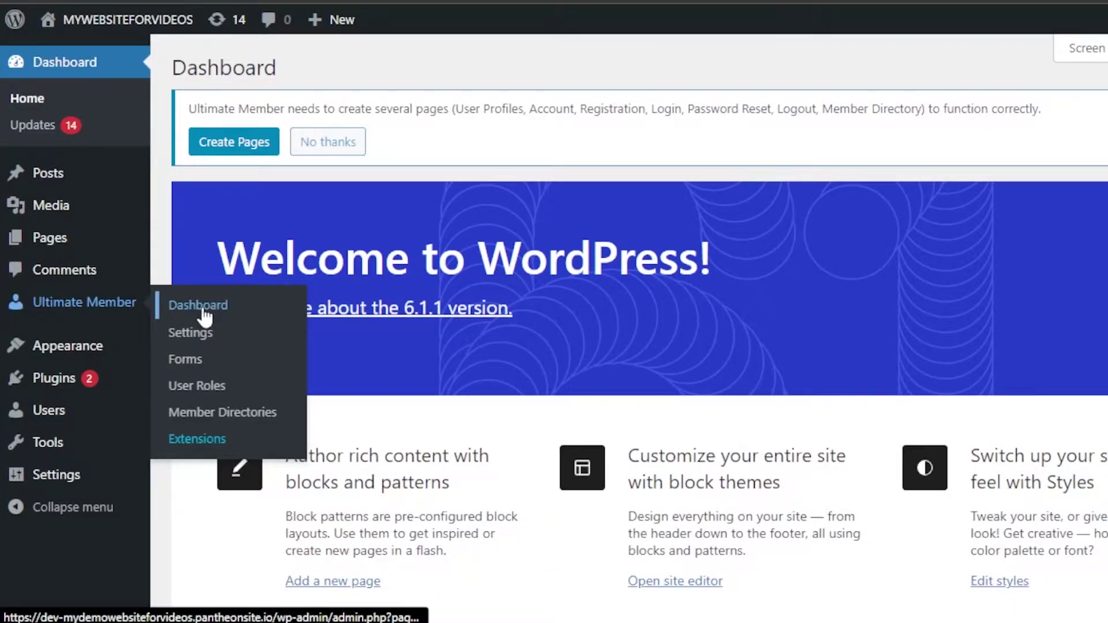
left_click(179, 355)
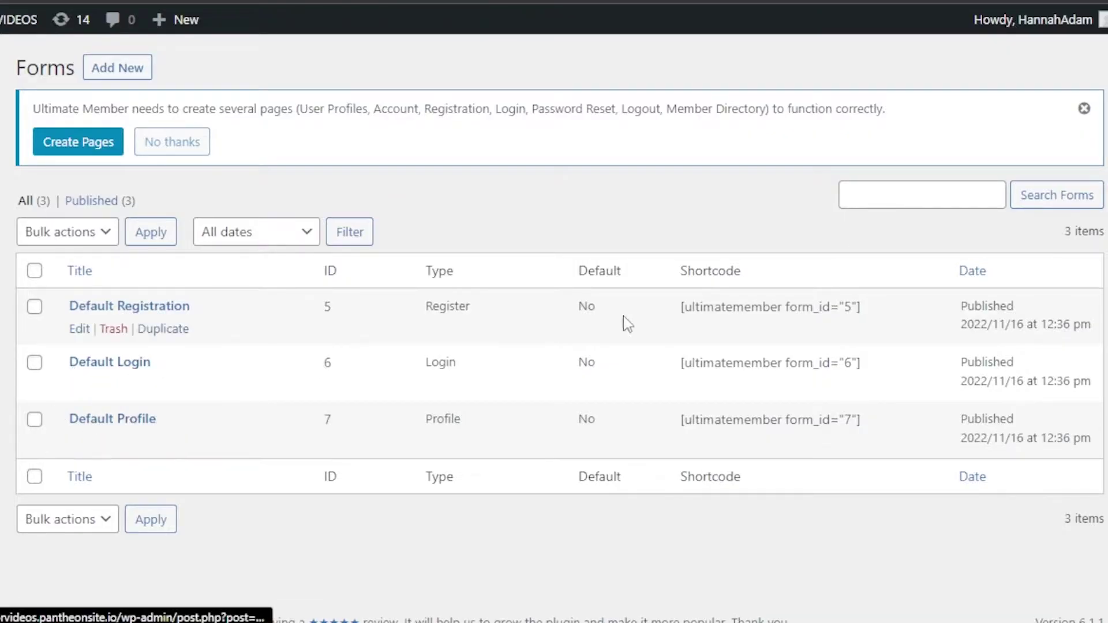
scroll(554, 329, "down", 1)
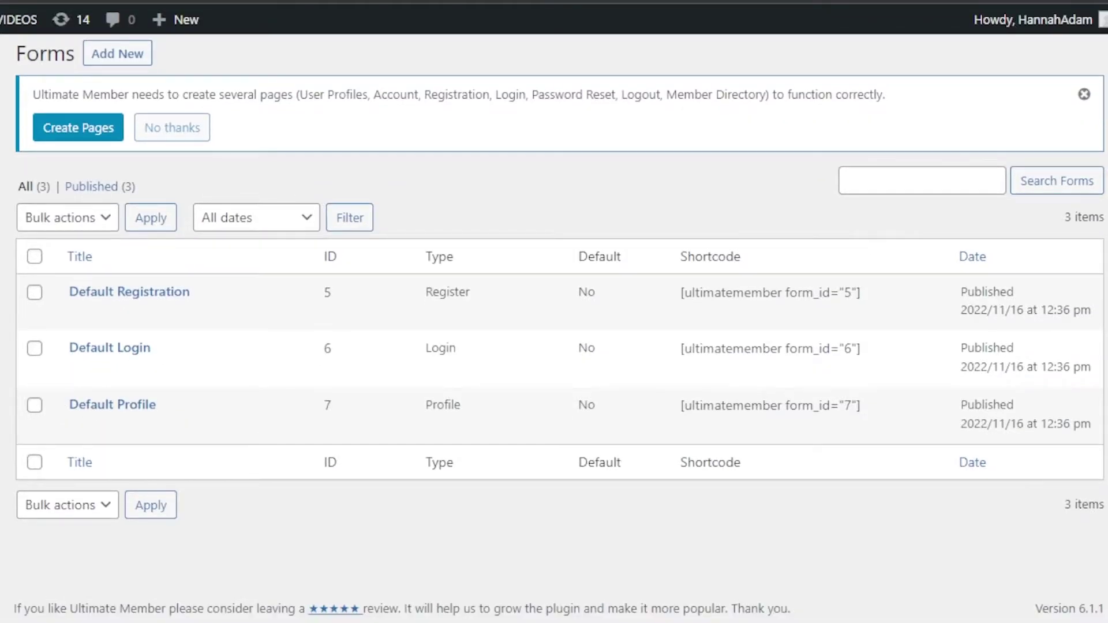
scroll(554, 329, "up", 1)
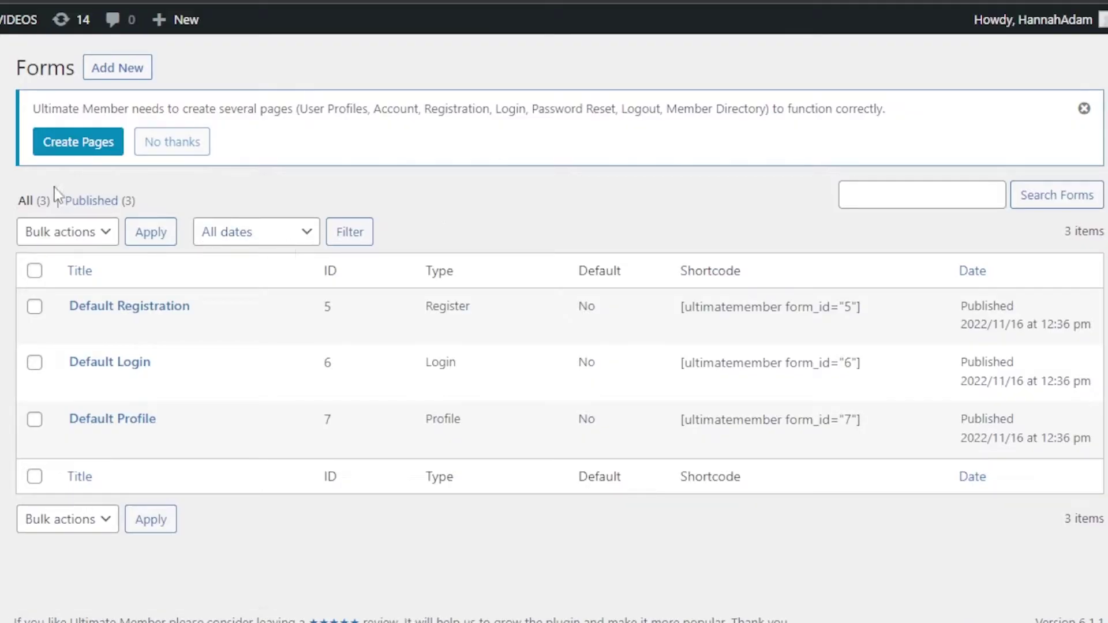
- Add a new form titled 'Test Membership Form', leaving Registration Form selected
left_click(129, 73)
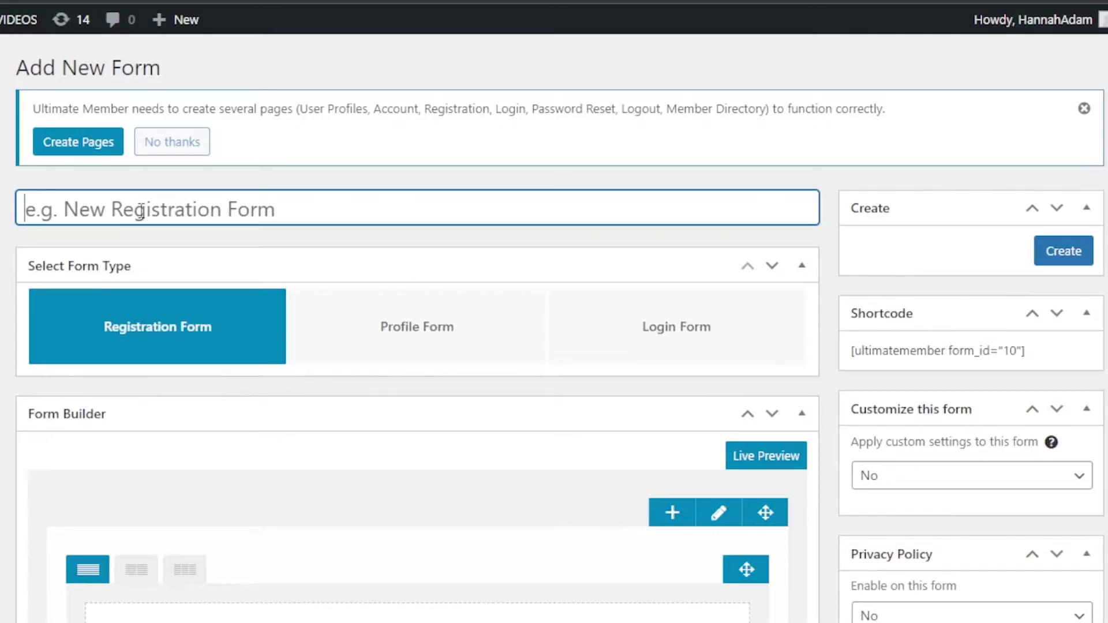
type("Te")
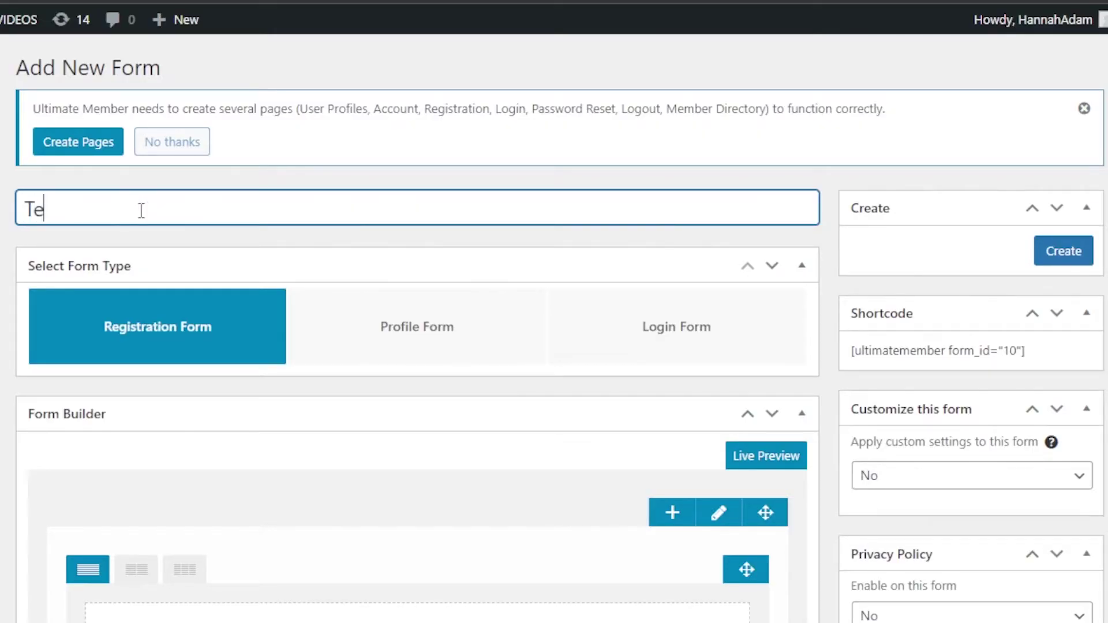
type("st Membership Form")
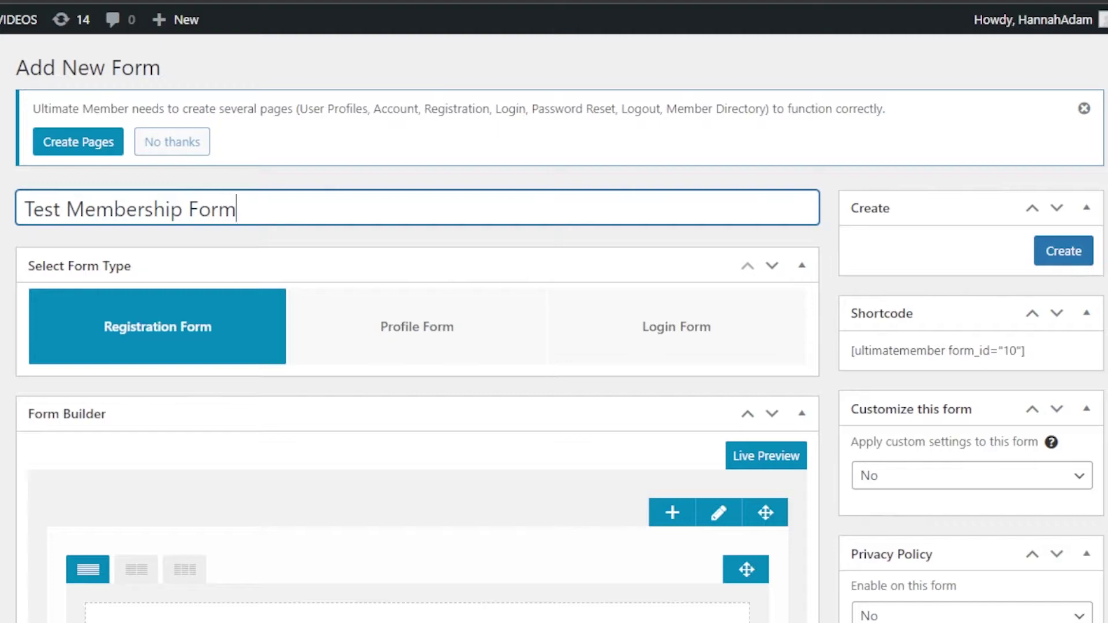
scroll(554, 324, "down", 3)
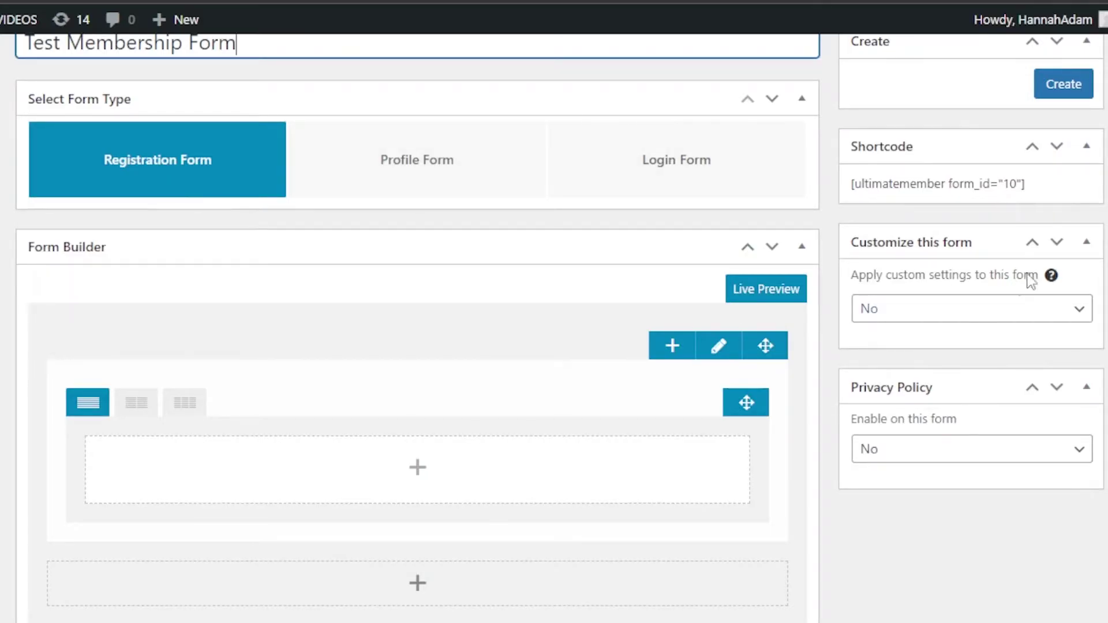
scroll(418, 300, "down", 2)
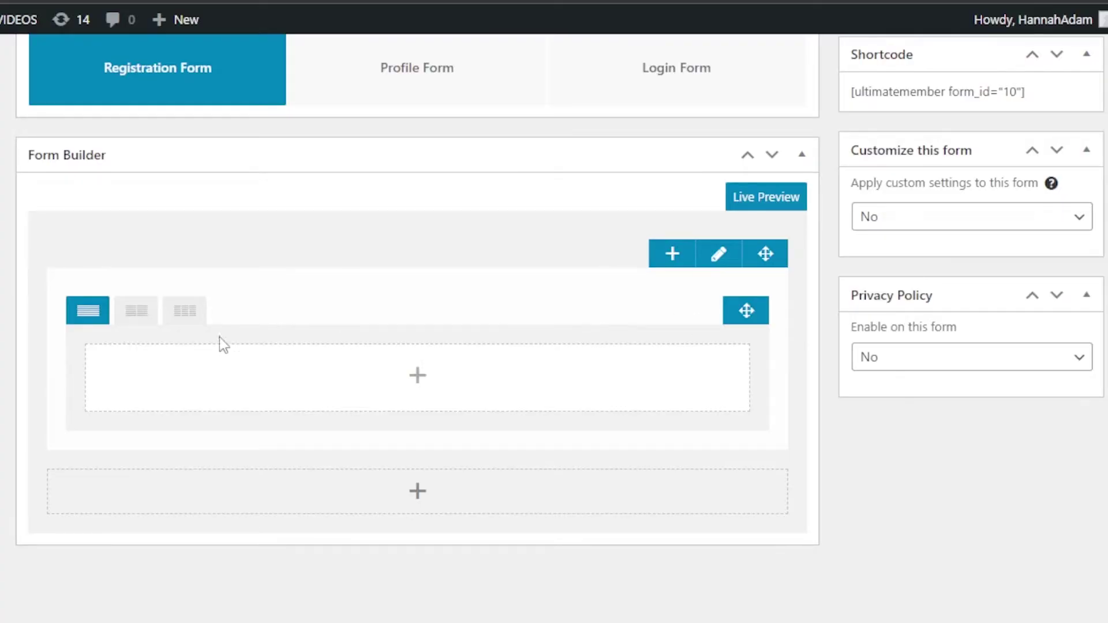
- Set the builder's first row to one column and bring up the Fields Manager
left_click(137, 312)
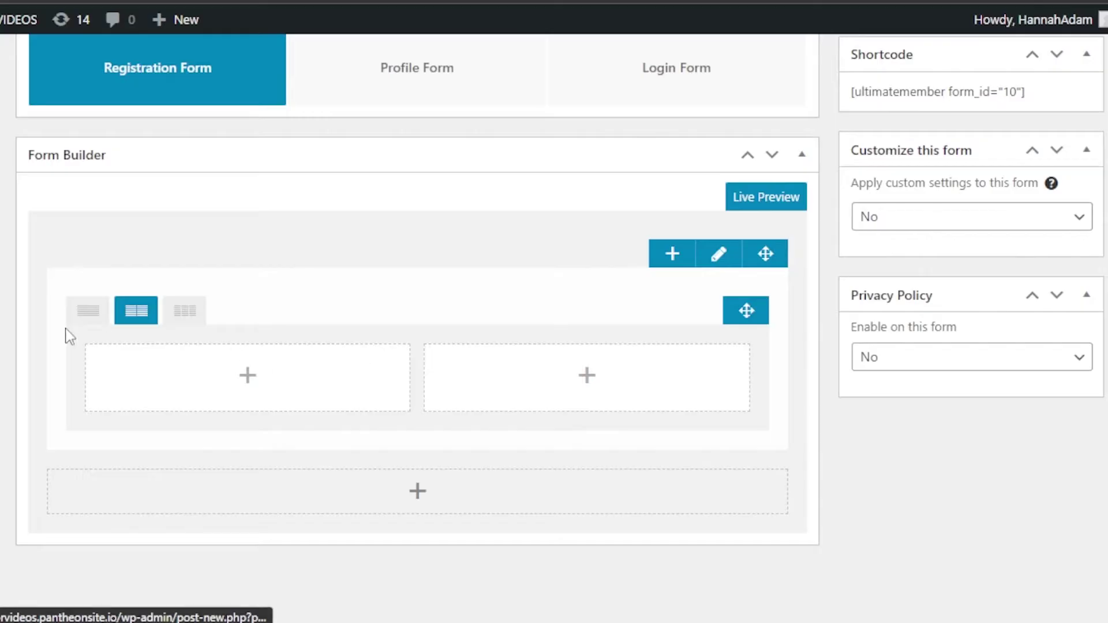
left_click(185, 319)
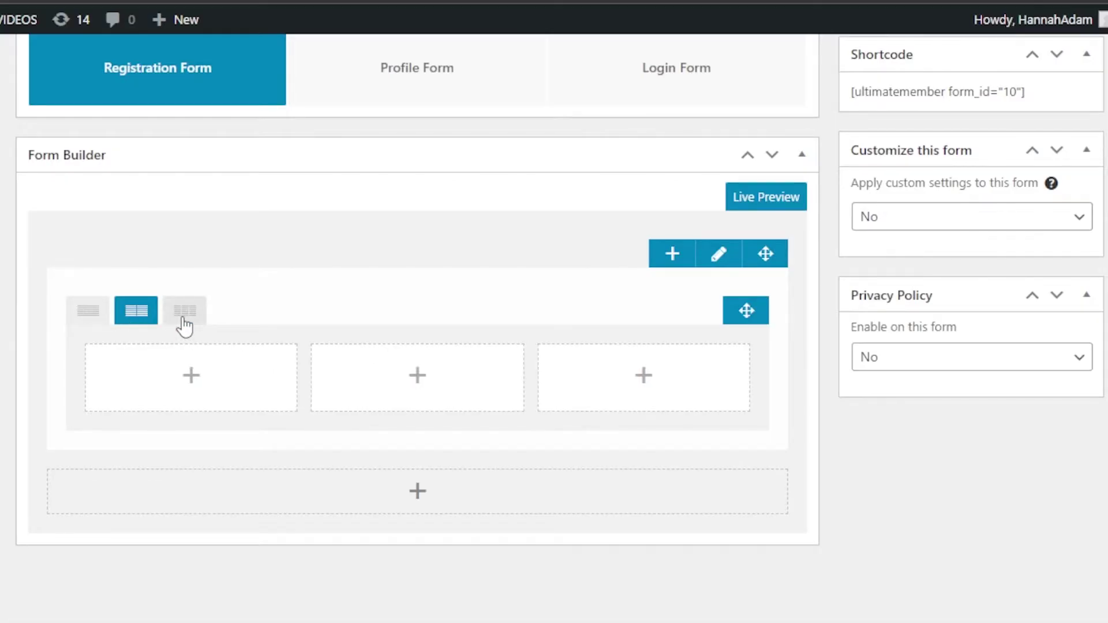
left_click(87, 315)
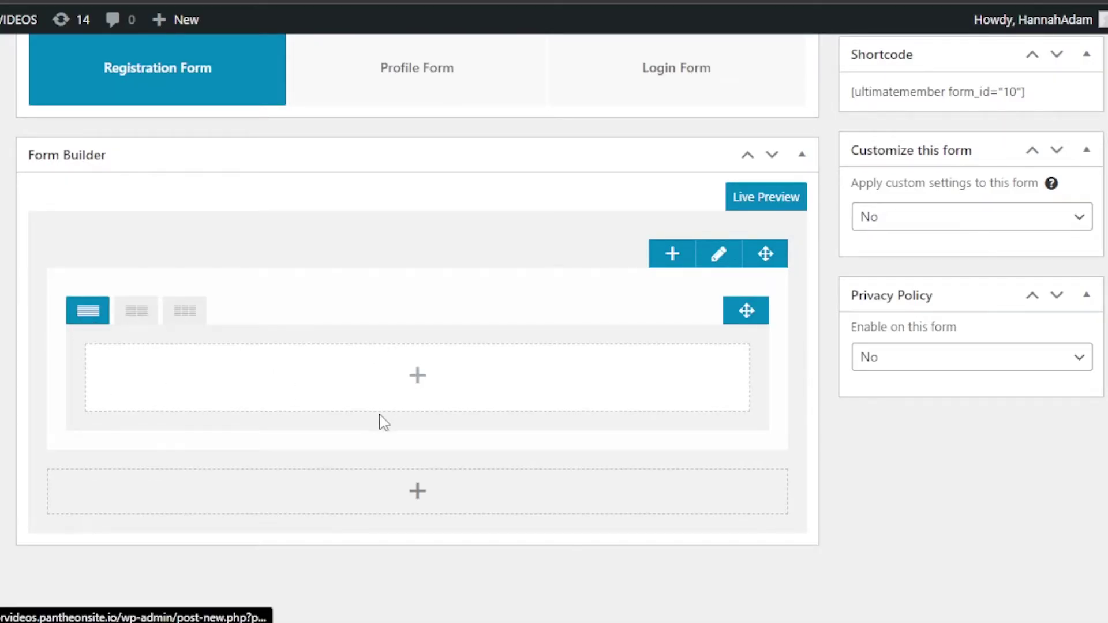
left_click(419, 377)
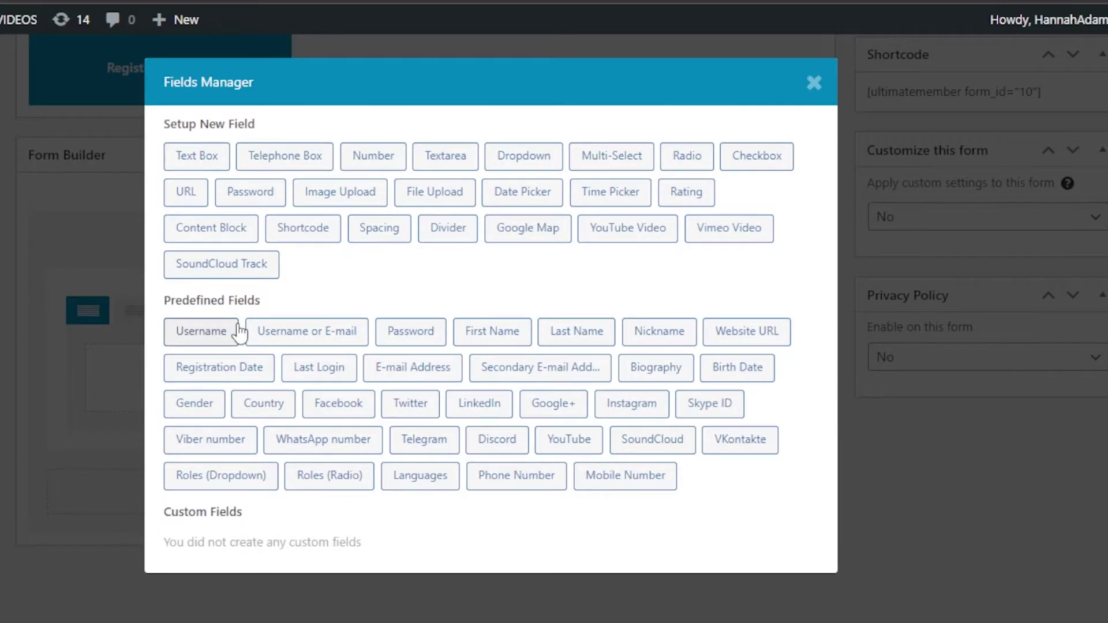
- Add the First Name, Last Name, Country and E-mail Address predefined fields to the row
left_click(495, 342)
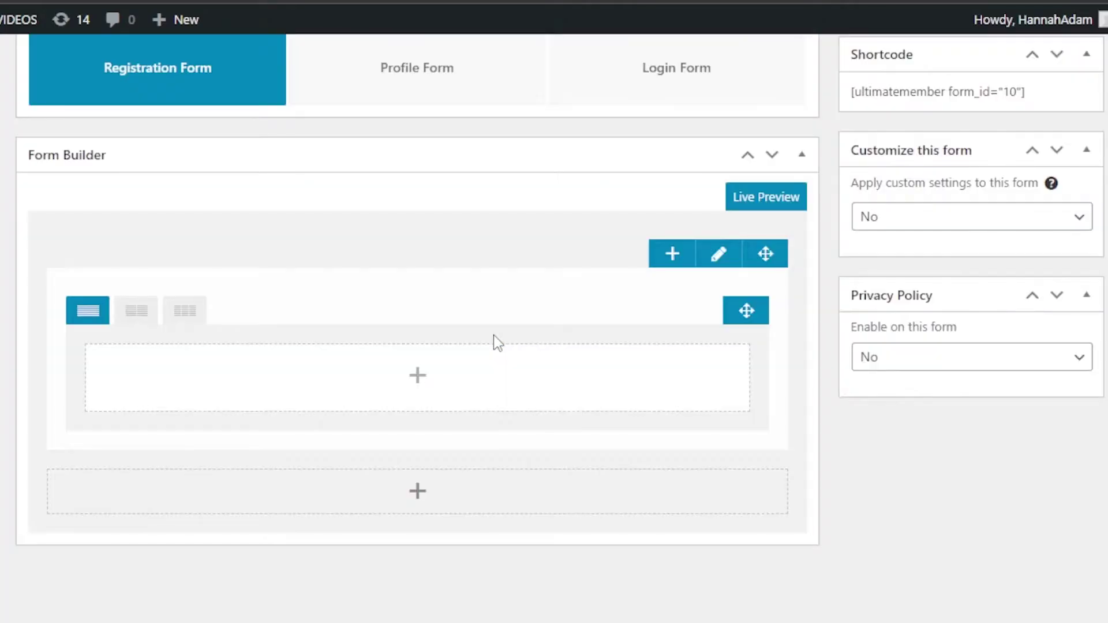
left_click(418, 428)
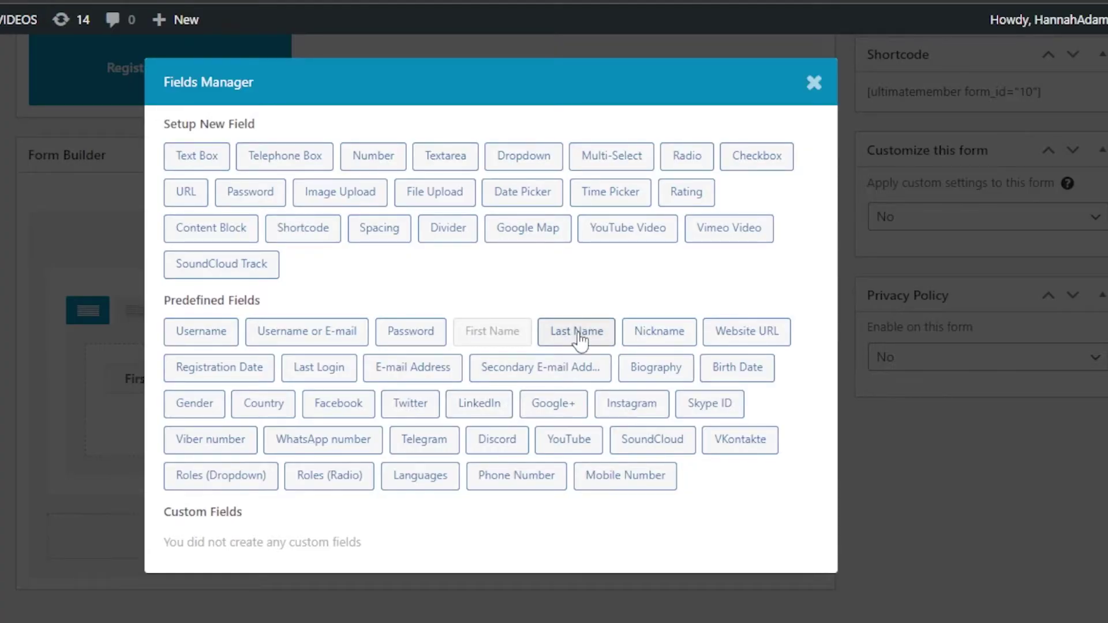
left_click(579, 342)
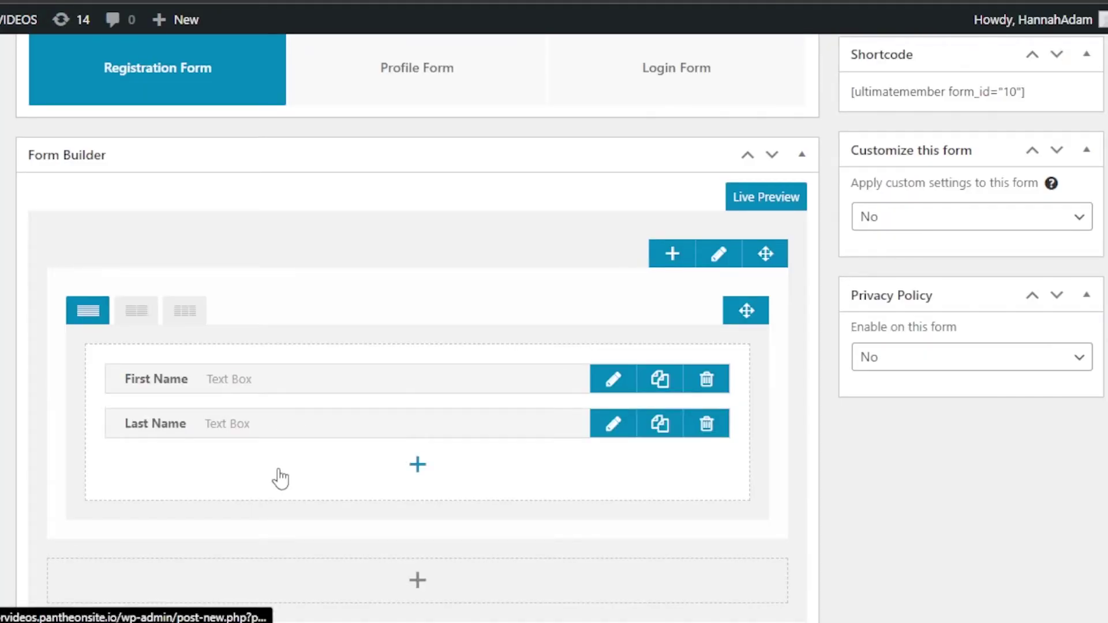
scroll(415, 346, "down", 2)
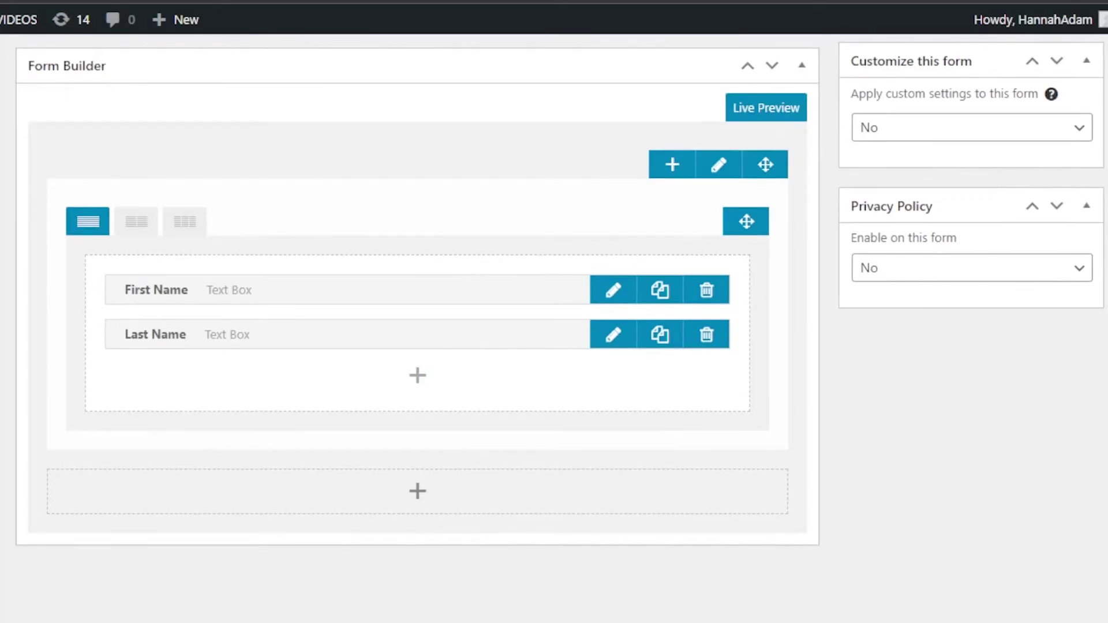
left_click(418, 375)
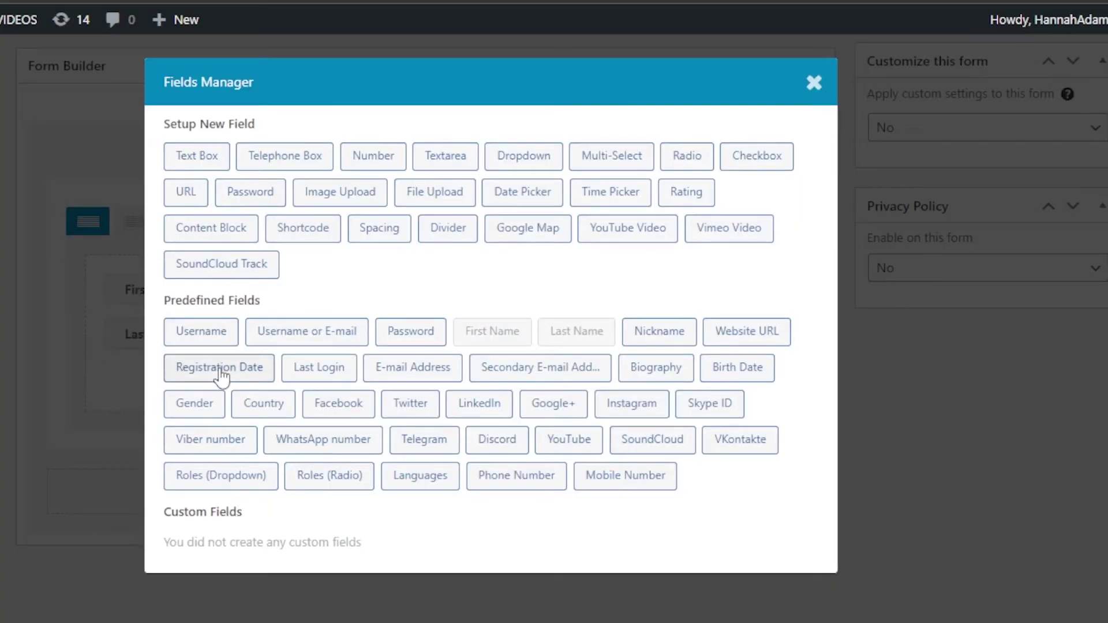
left_click(263, 404)
left_click(416, 426)
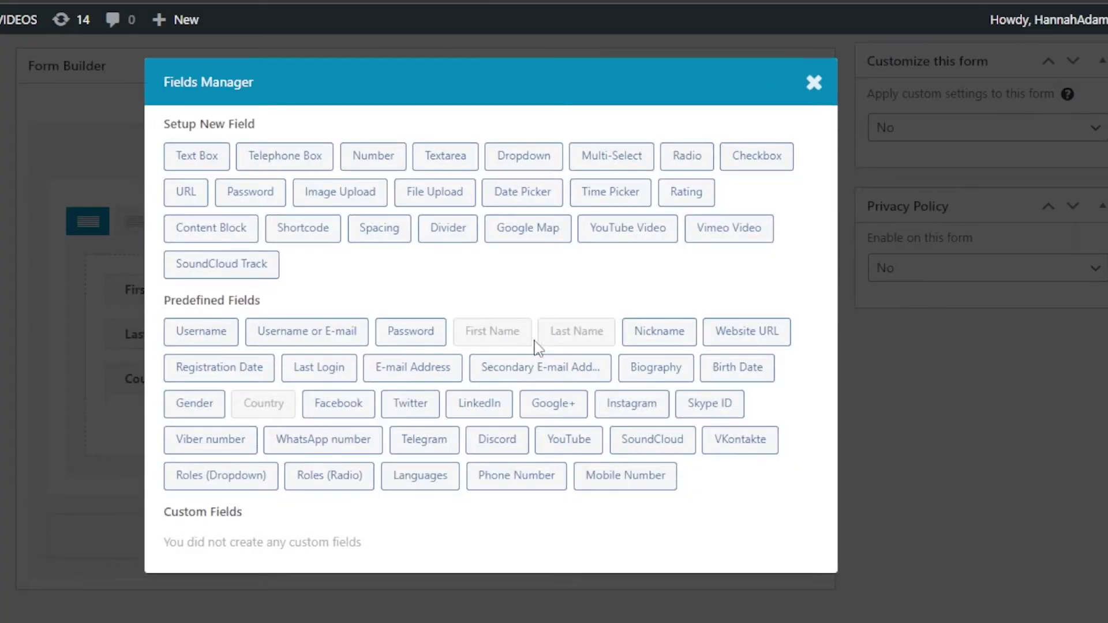
left_click(416, 367)
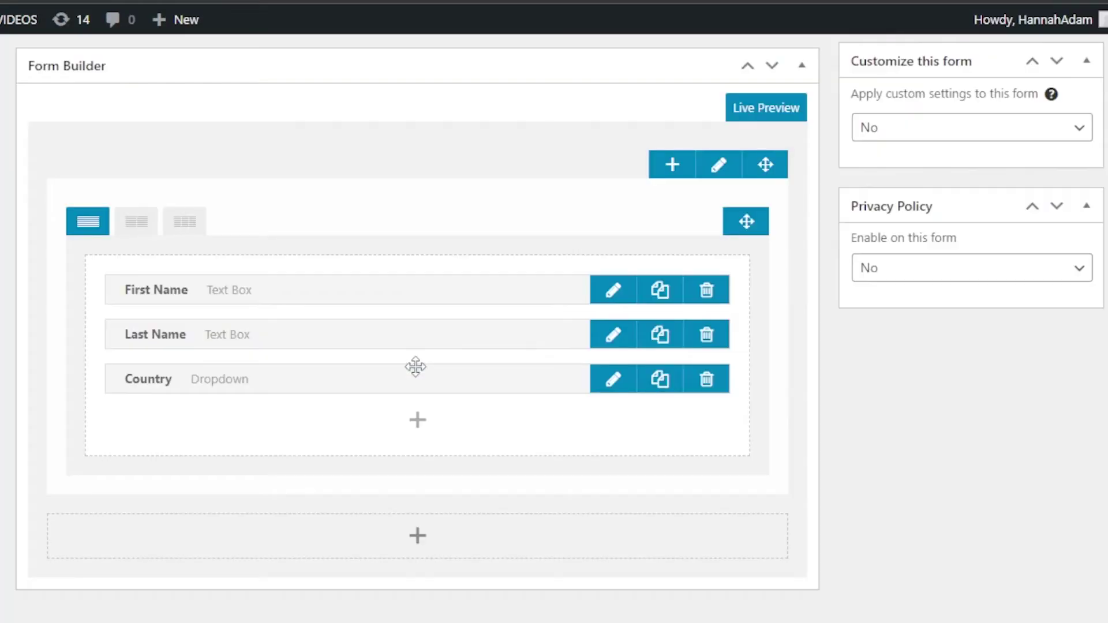
- Try adding a 'password' field and a spacing element, then abandon both
left_click(416, 467)
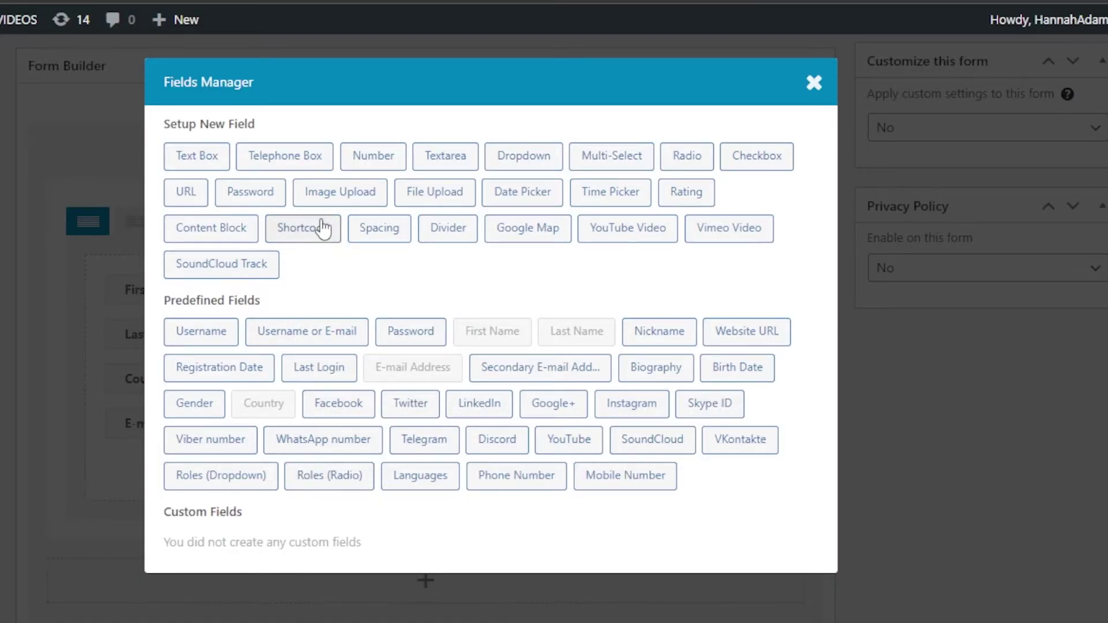
left_click(249, 192)
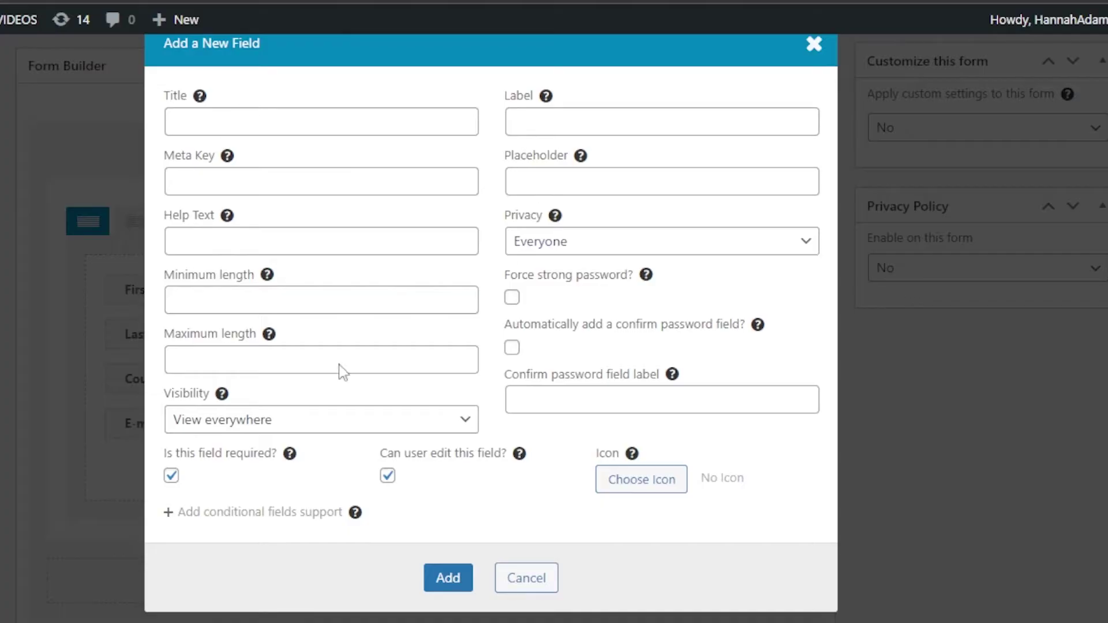
left_click(460, 587)
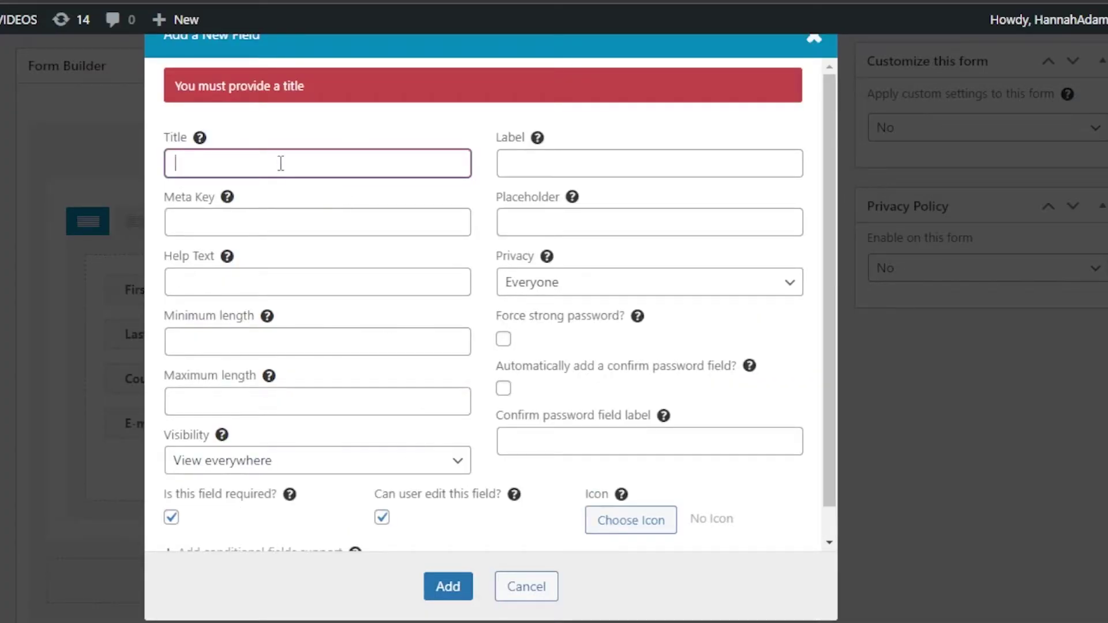
type("password")
left_click(454, 587)
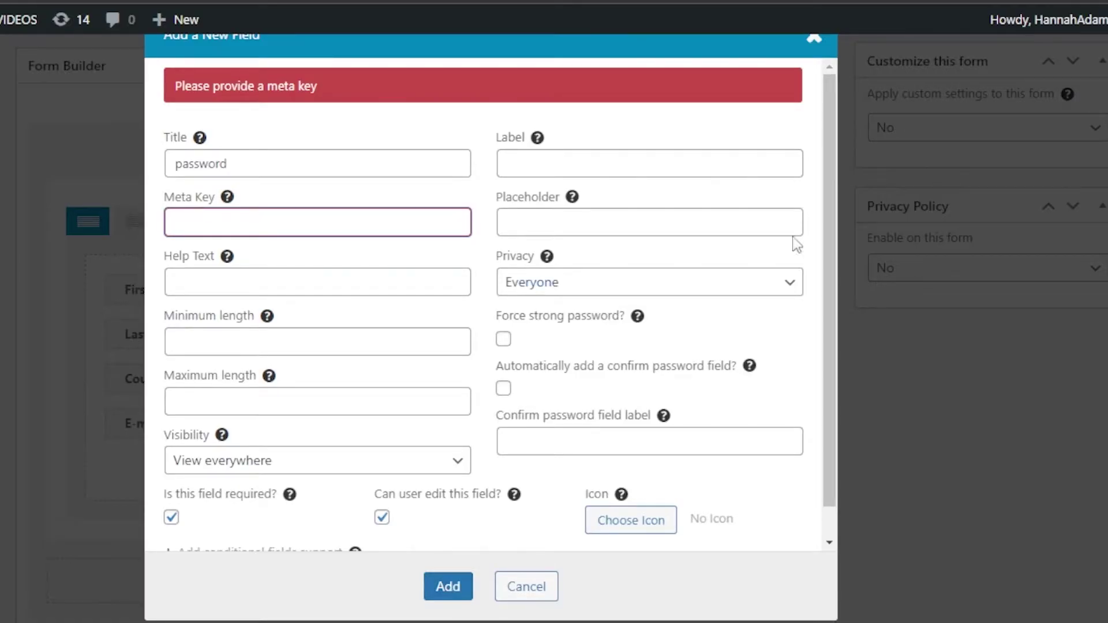
left_click(813, 38)
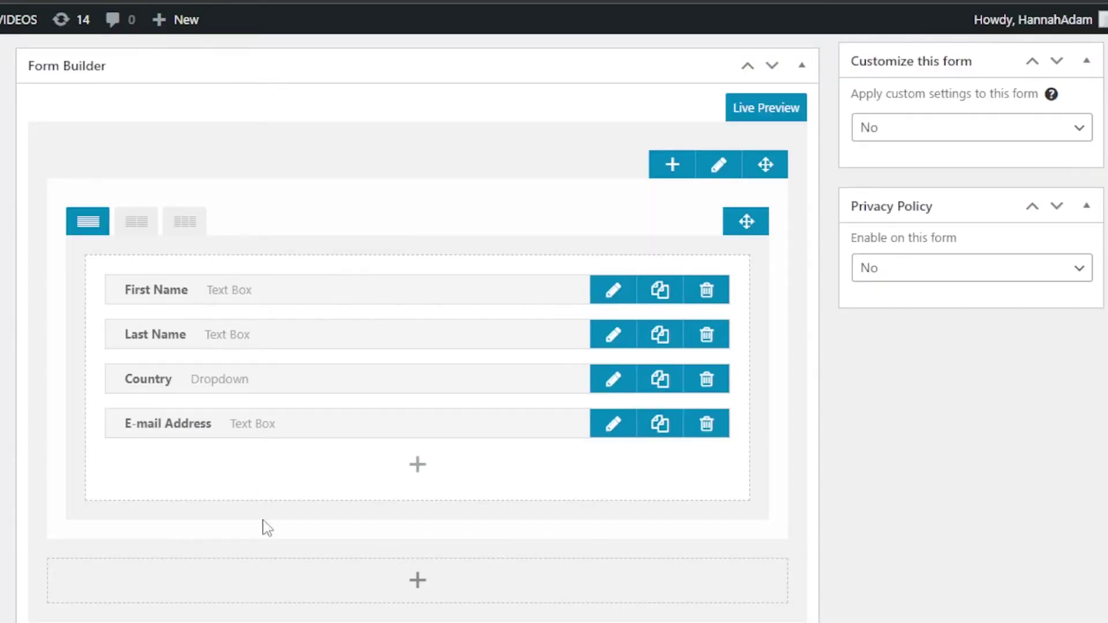
left_click(424, 469)
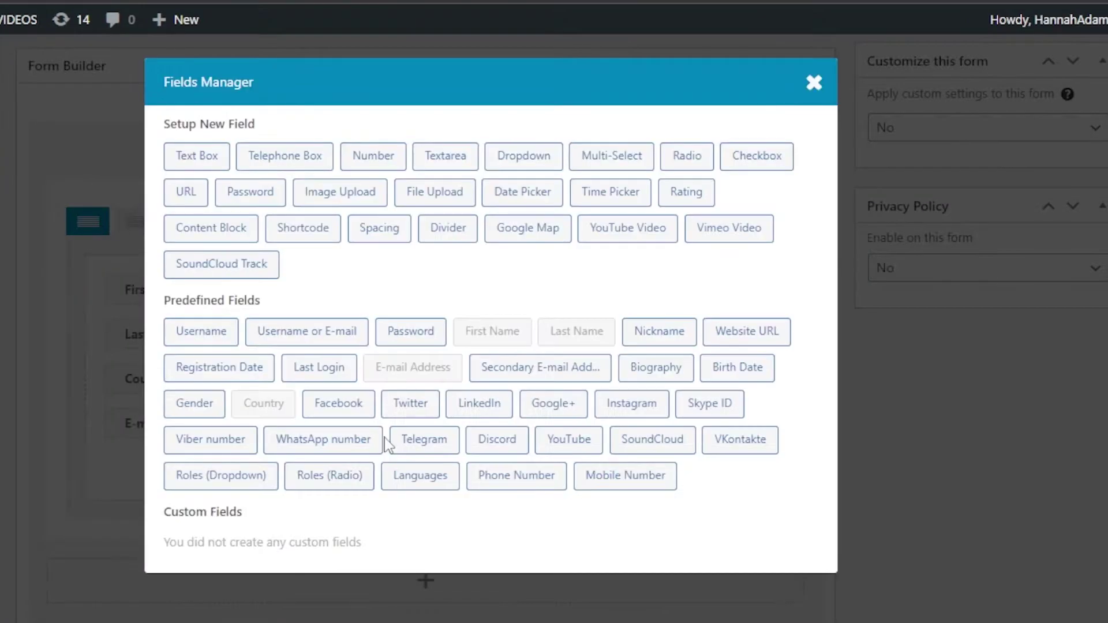
left_click(355, 237)
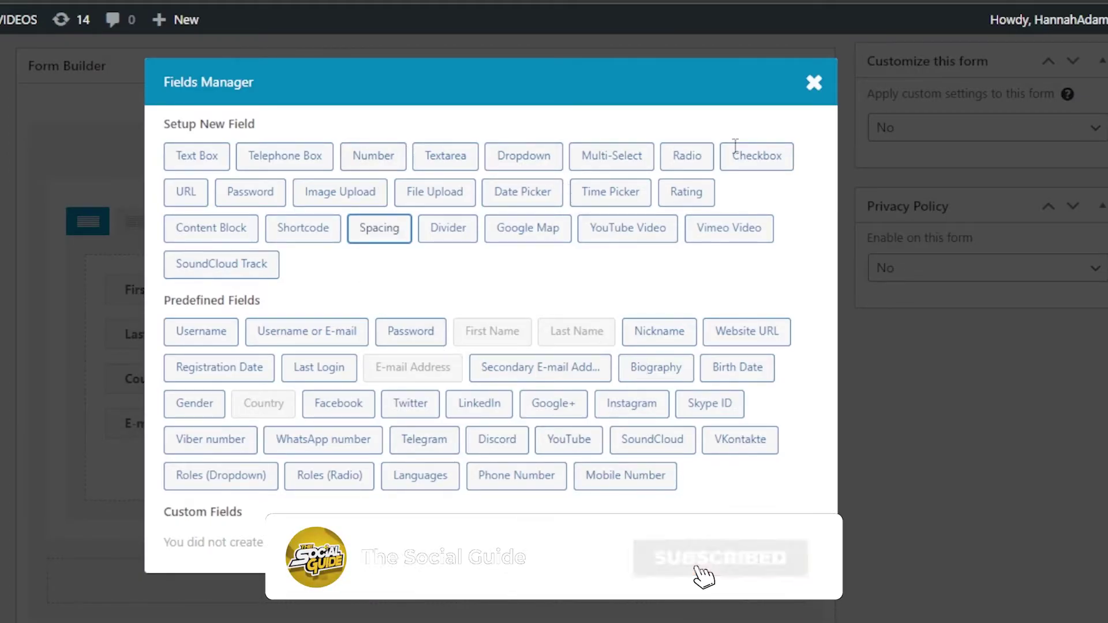
left_click(814, 83)
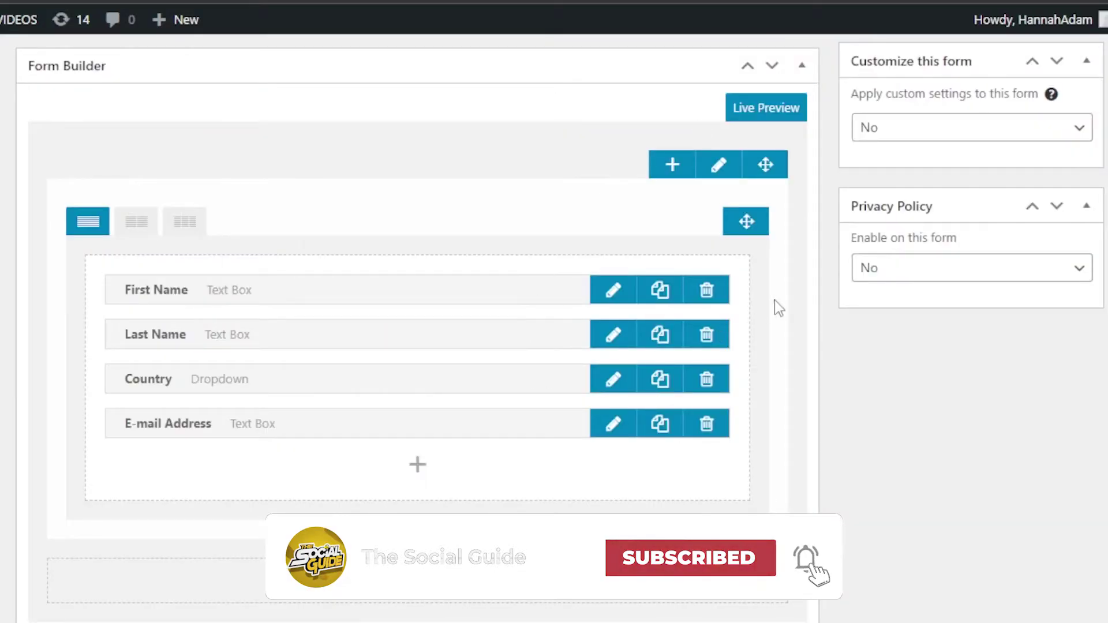
- Switch the form type to Profile Form, then back to Registration Form
scroll(774, 300, "up", 5)
scroll(416, 301, "down", 7)
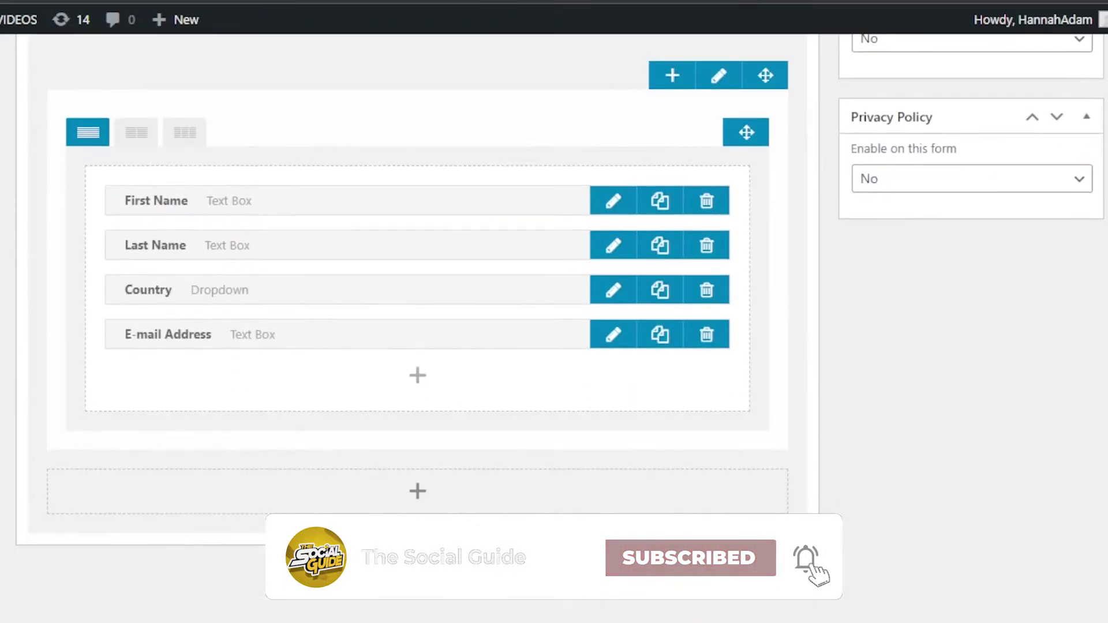
scroll(415, 300, "up", 6)
scroll(554, 329, "up", 2)
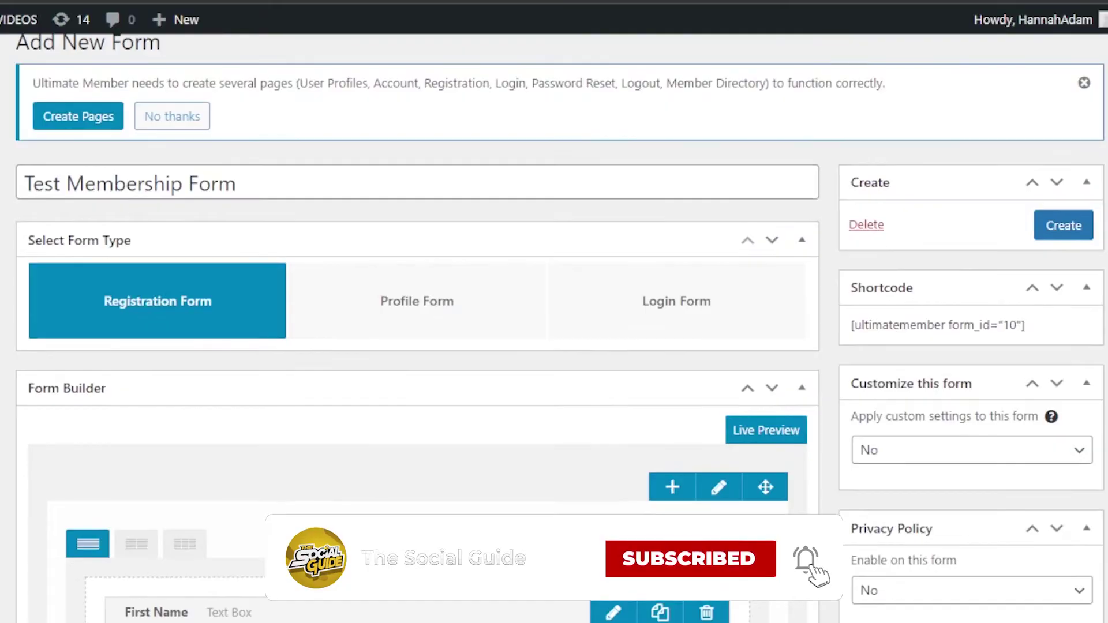
scroll(554, 329, "down", 2)
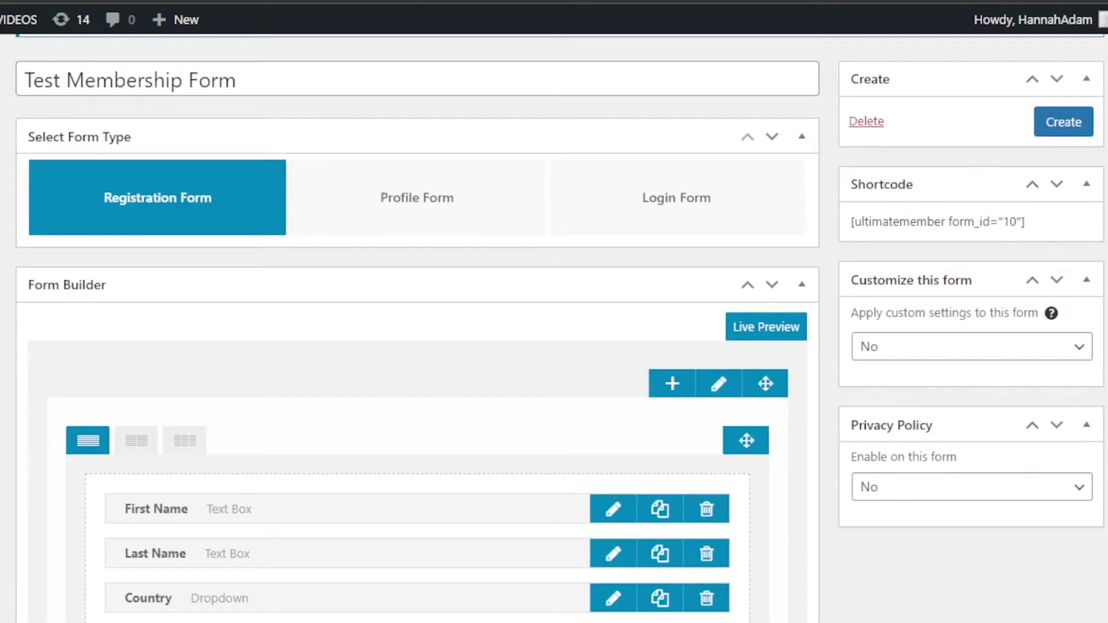
left_click(416, 197)
scroll(322, 364, "down", 3)
scroll(404, 262, "up", 2)
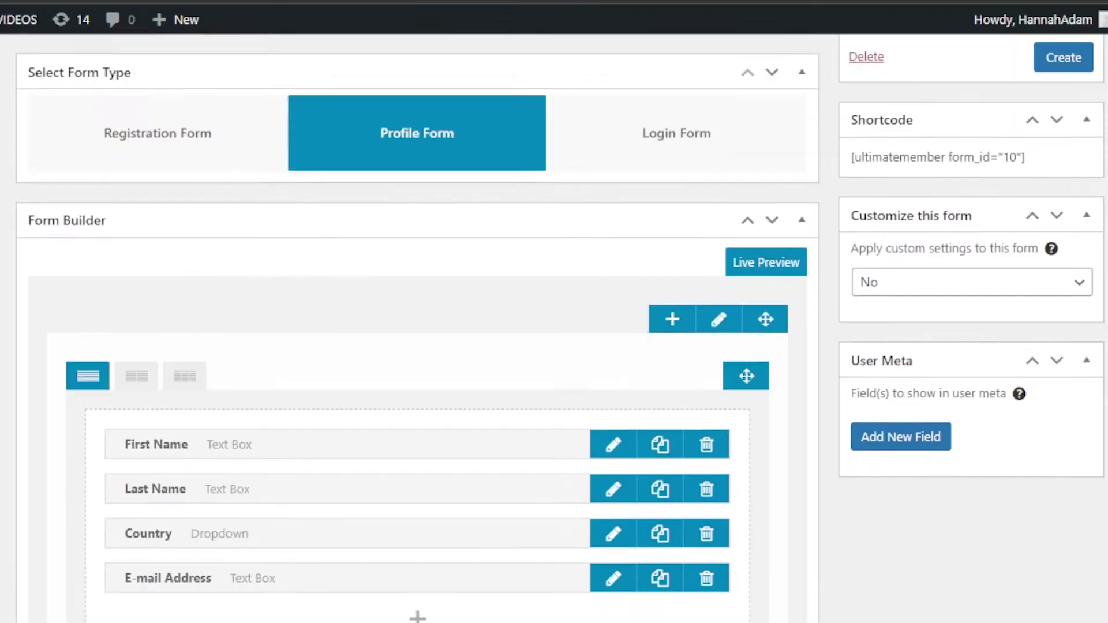
scroll(554, 329, "up", 1)
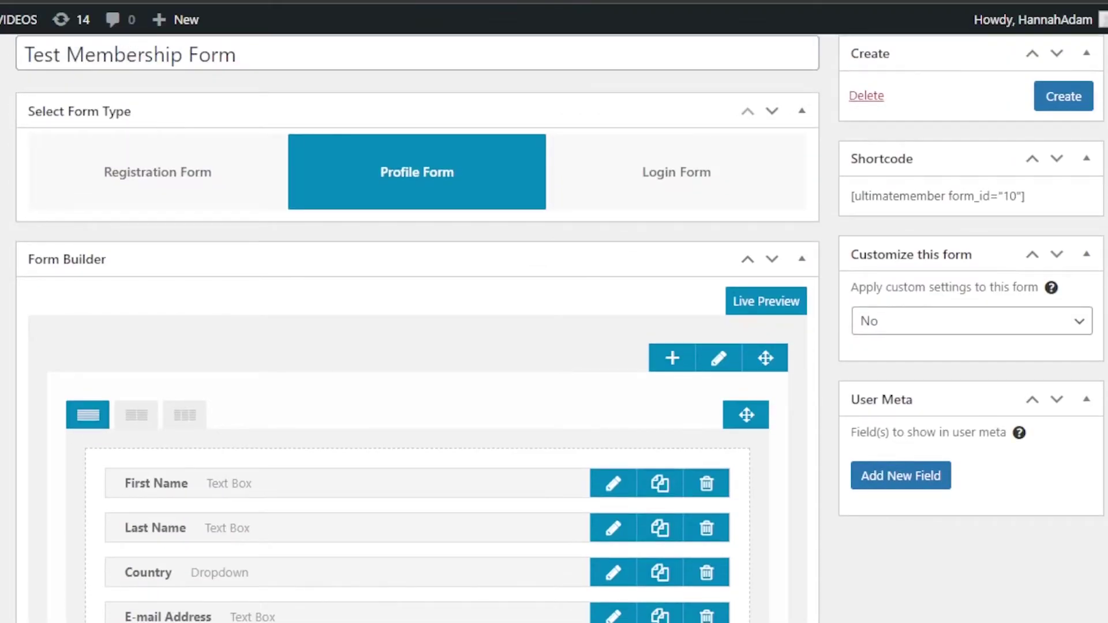
left_click(210, 173)
scroll(416, 323, "down", 5)
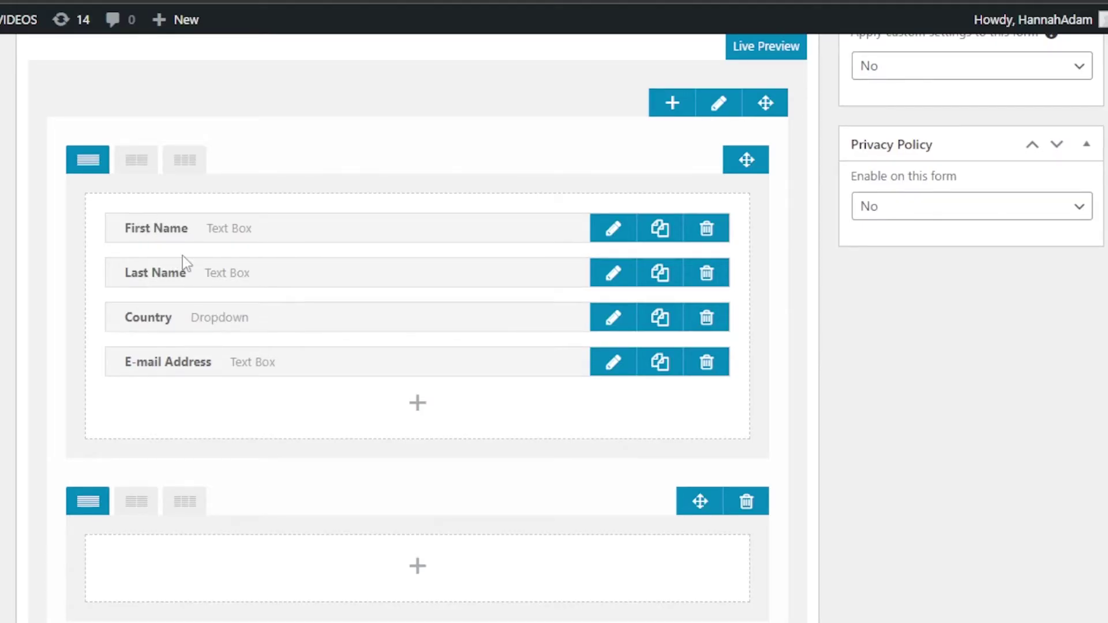
- Discard a blank new dropdown field and delete the empty second row
left_click(420, 405)
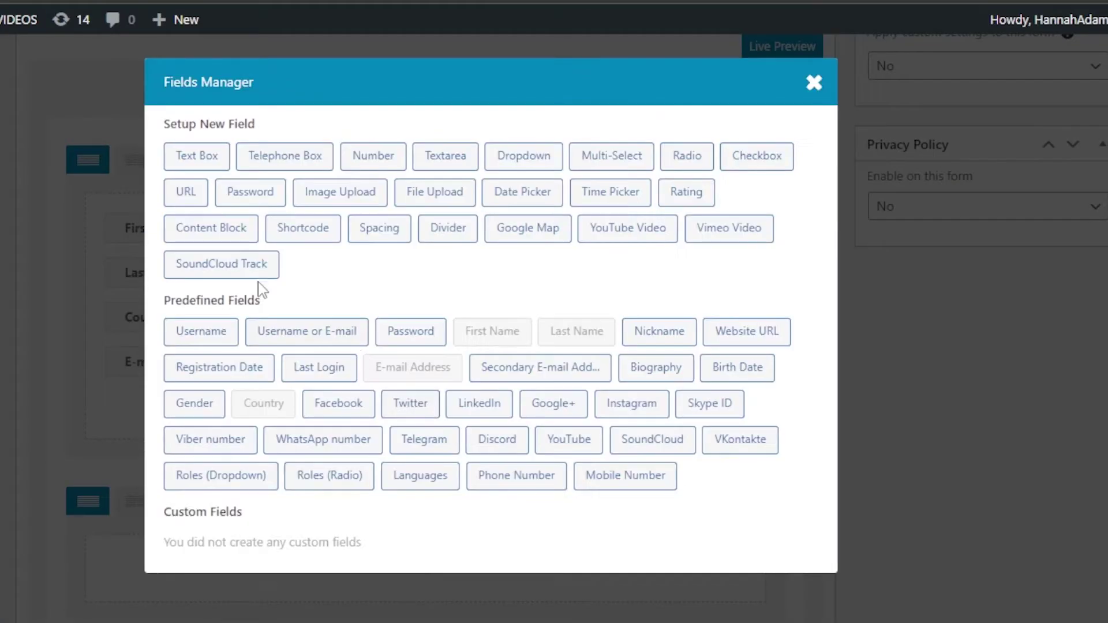
left_click(514, 162)
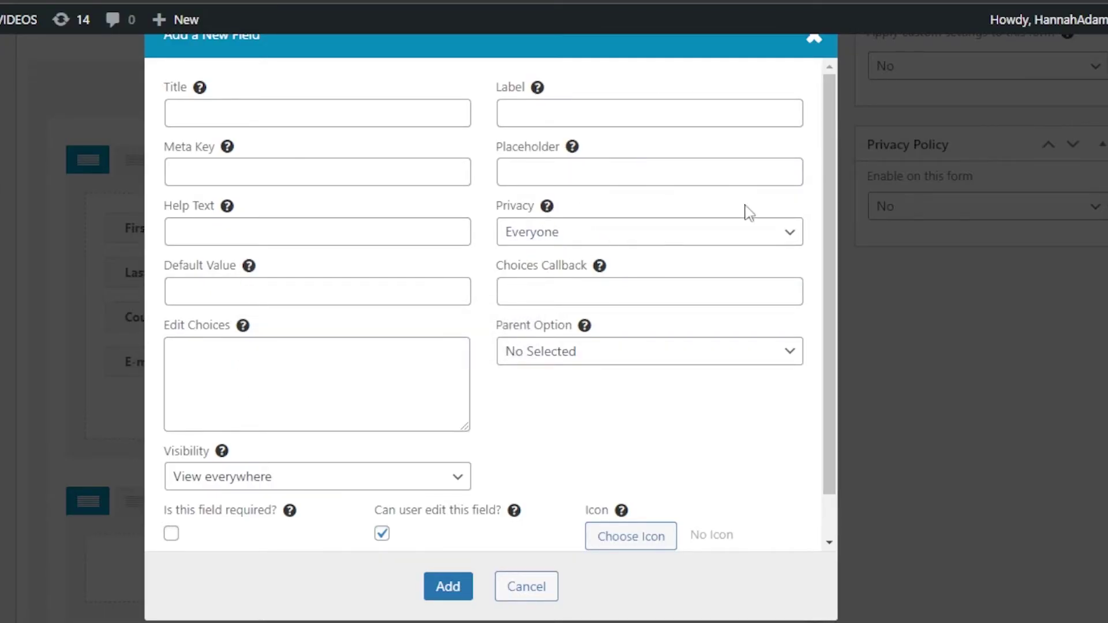
left_click(815, 39)
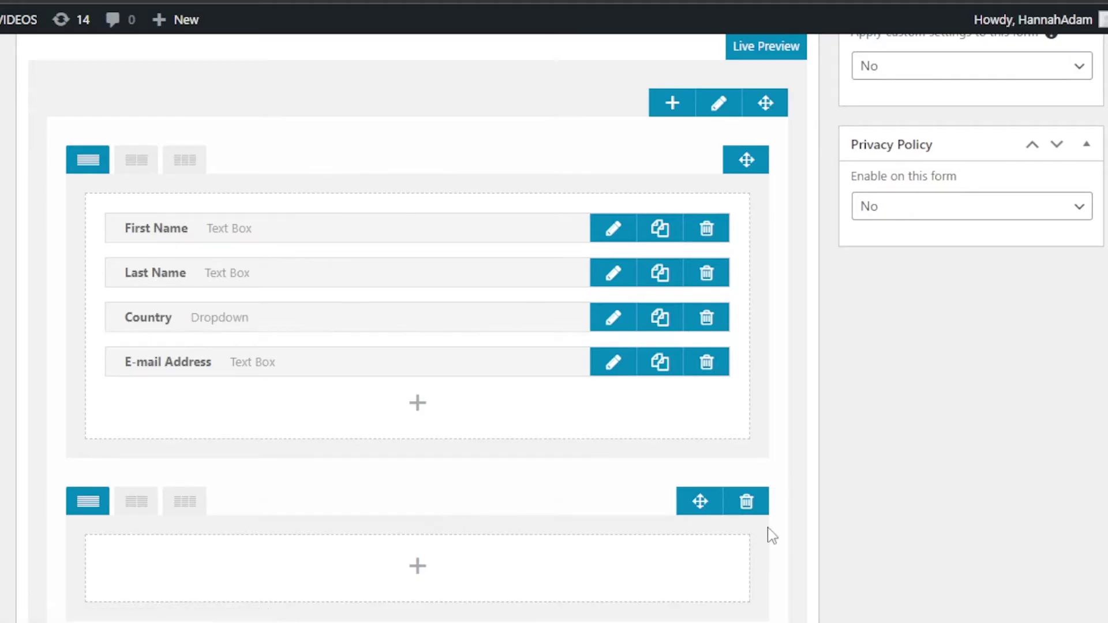
left_click(749, 512)
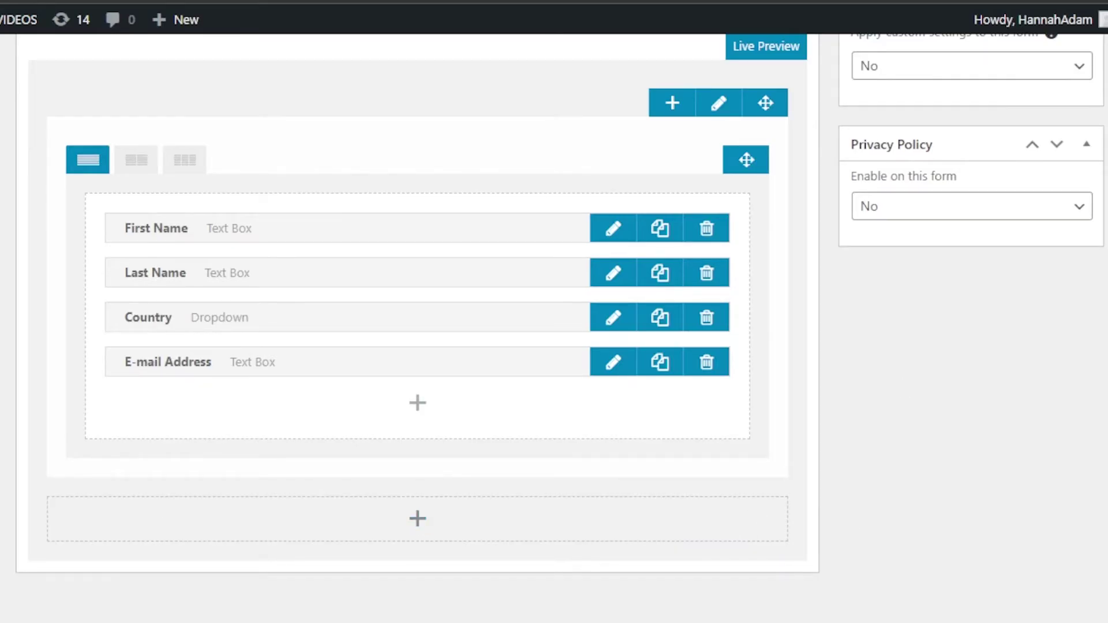
scroll(729, 118, "up", 4)
scroll(729, 118, "down", 2)
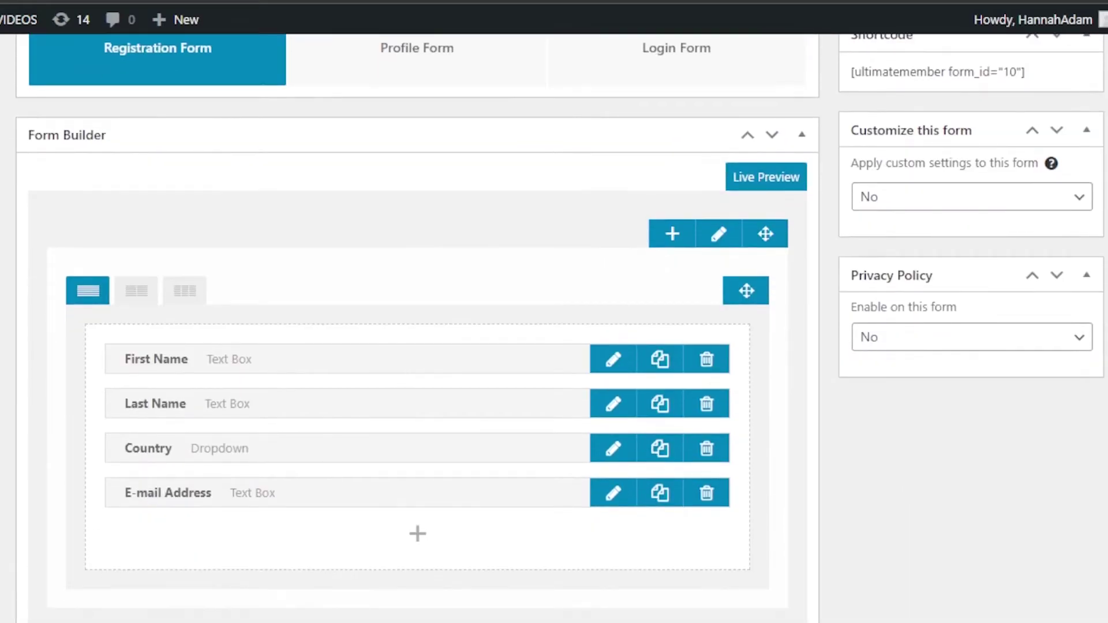
scroll(730, 118, "down", 1)
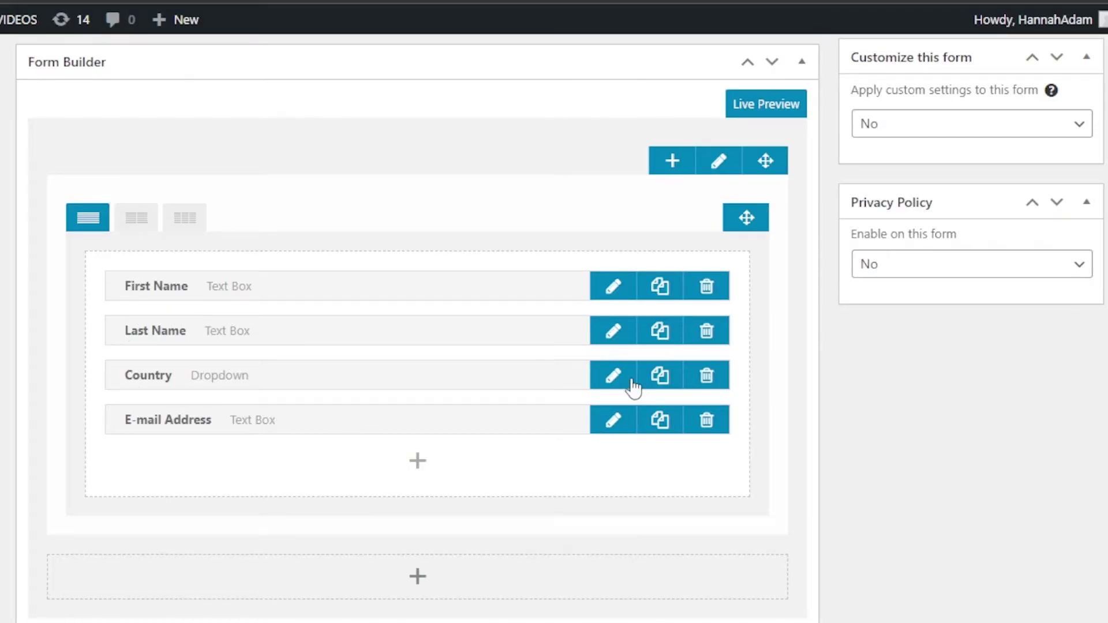
left_click(613, 378)
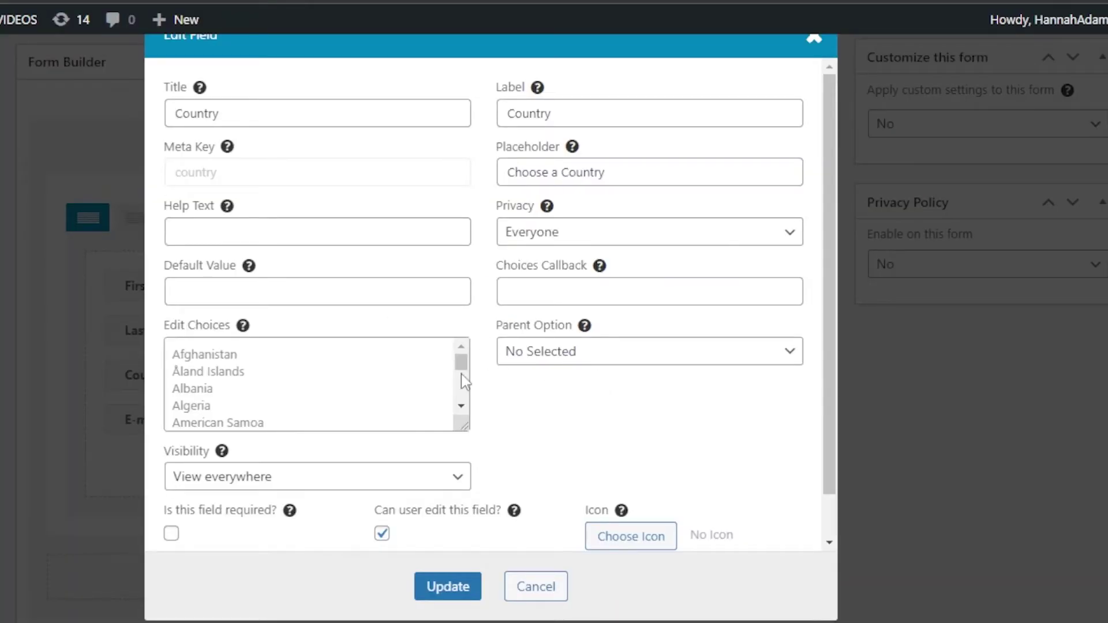
mouse_move(462, 361)
left_mouse_down()
mouse_move(463, 422)
mouse_move(464, 347)
left_mouse_up()
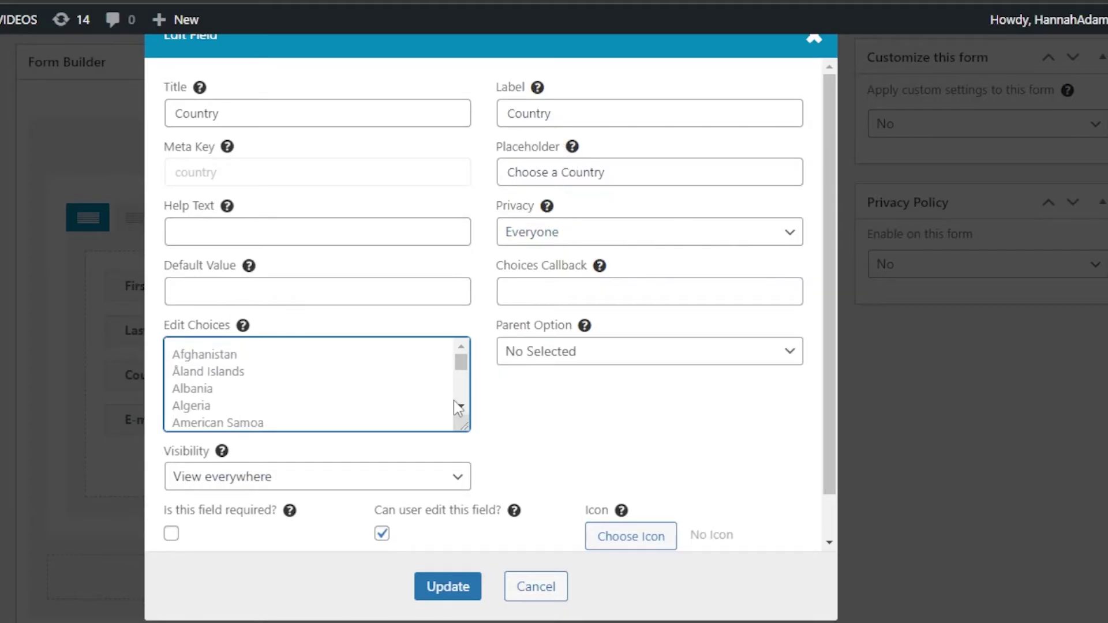
scroll(460, 408, "down", 20)
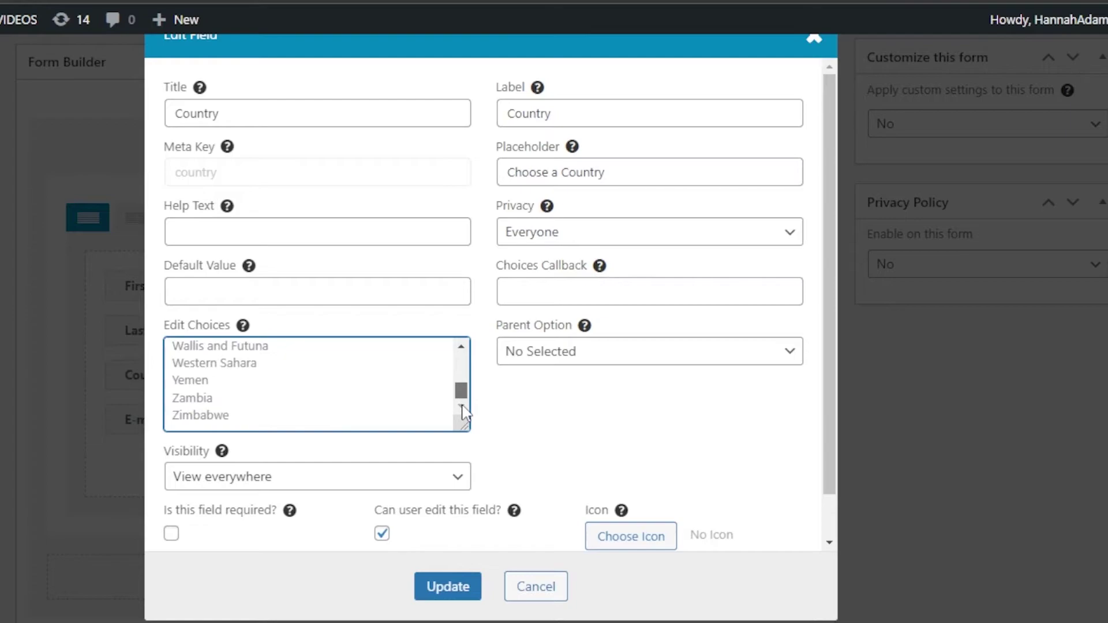
mouse_move(462, 407)
left_mouse_down()
mouse_move(457, 361)
mouse_move(461, 407)
left_mouse_up()
left_click(539, 587)
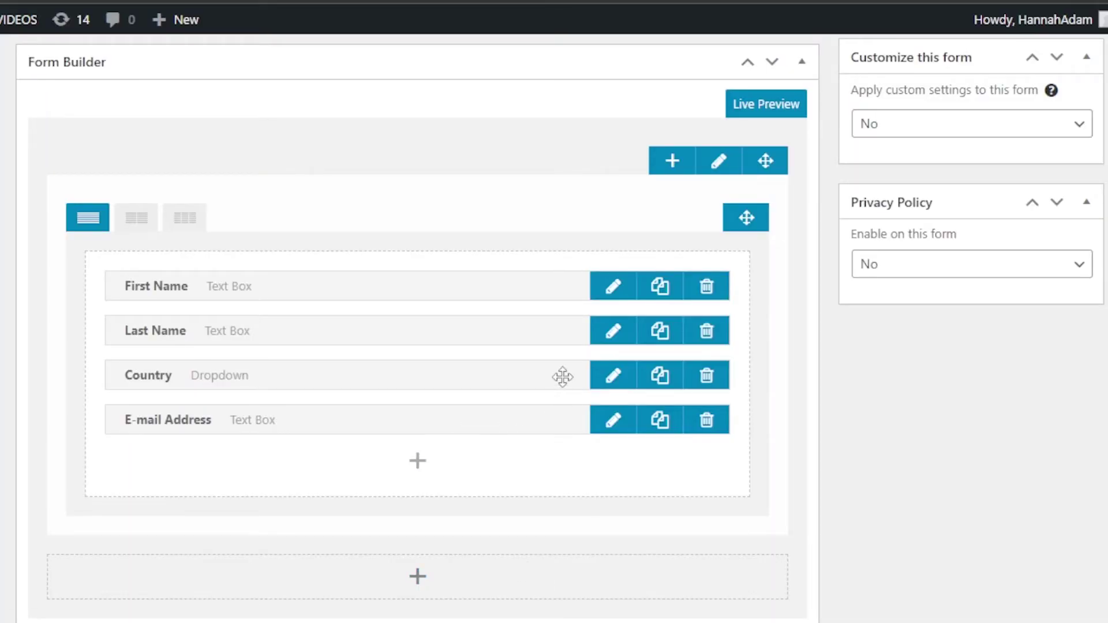
left_click(611, 419)
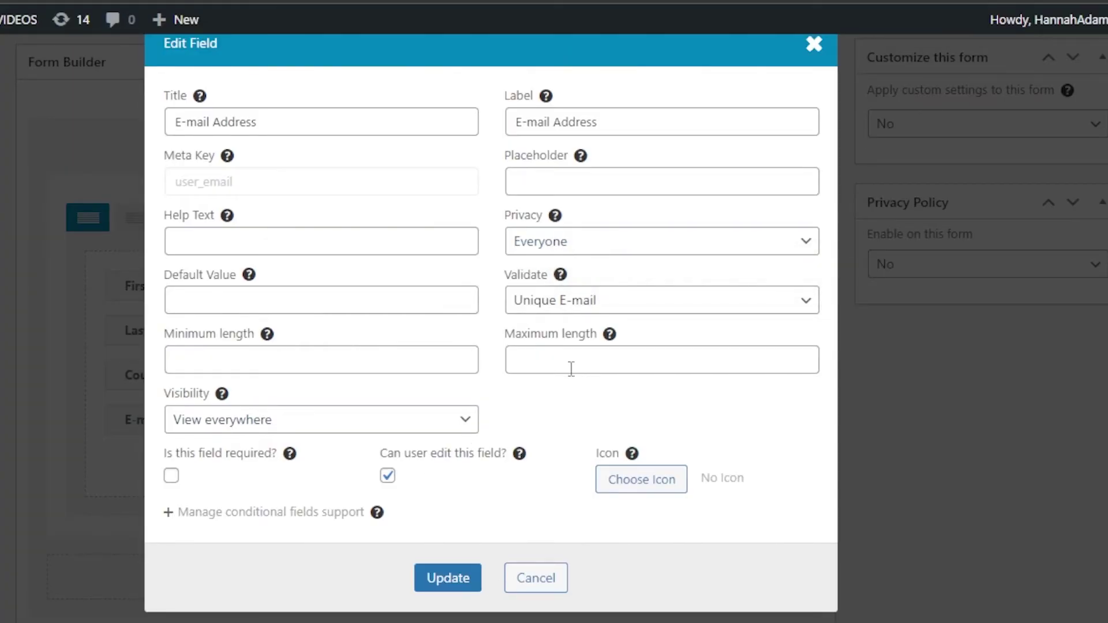
left_click(812, 45)
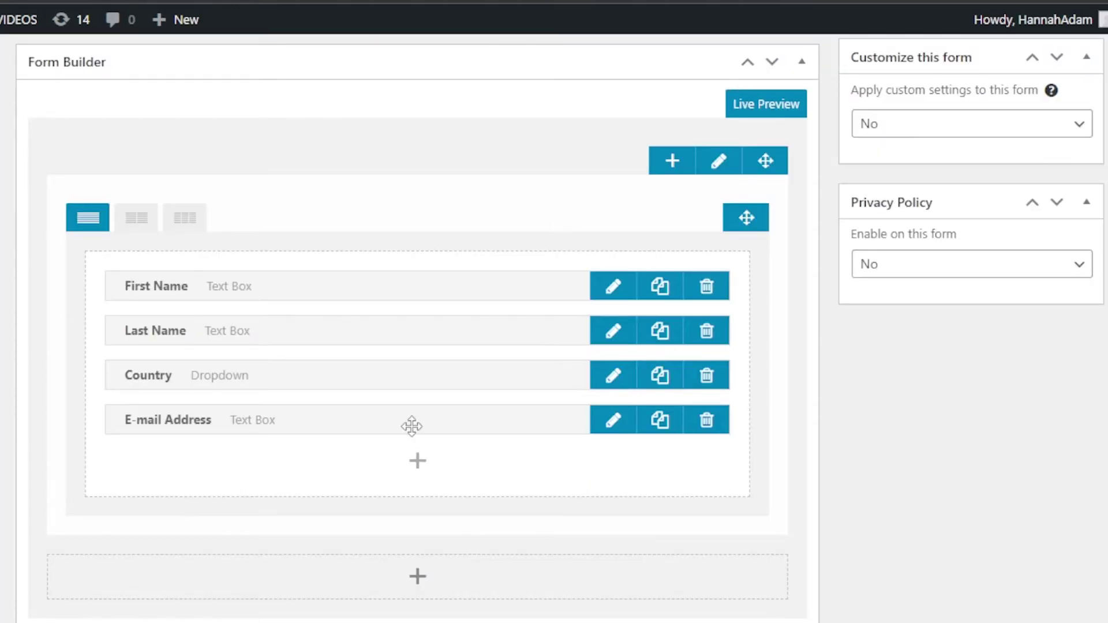
scroll(895, 208, "up", 10)
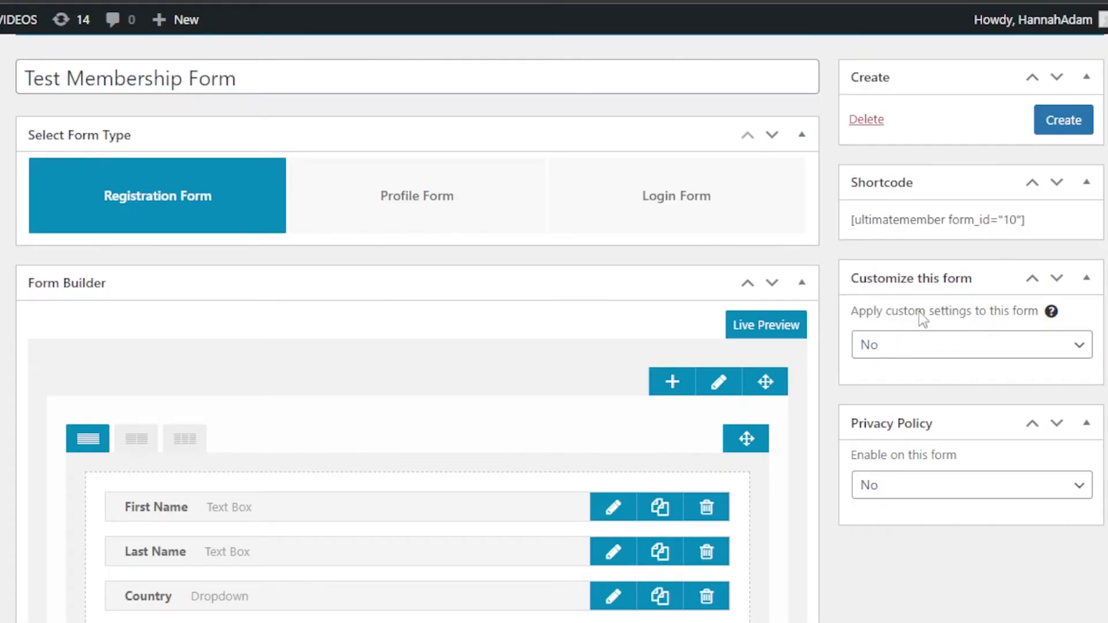
left_click(926, 352)
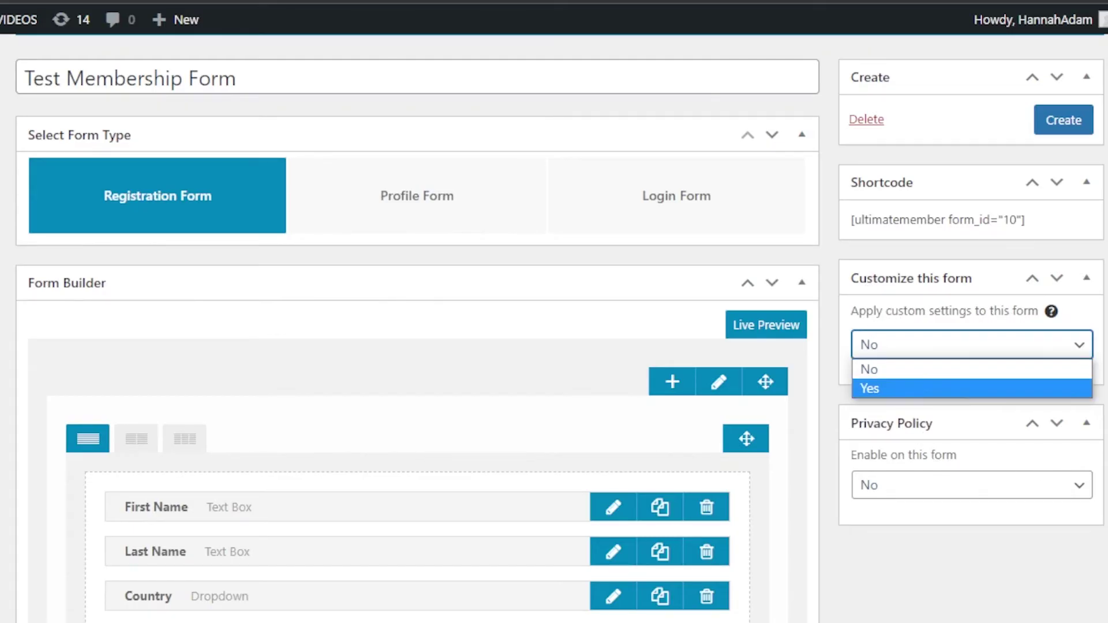
scroll(555, 323, "down", 4)
scroll(554, 324, "up", 6)
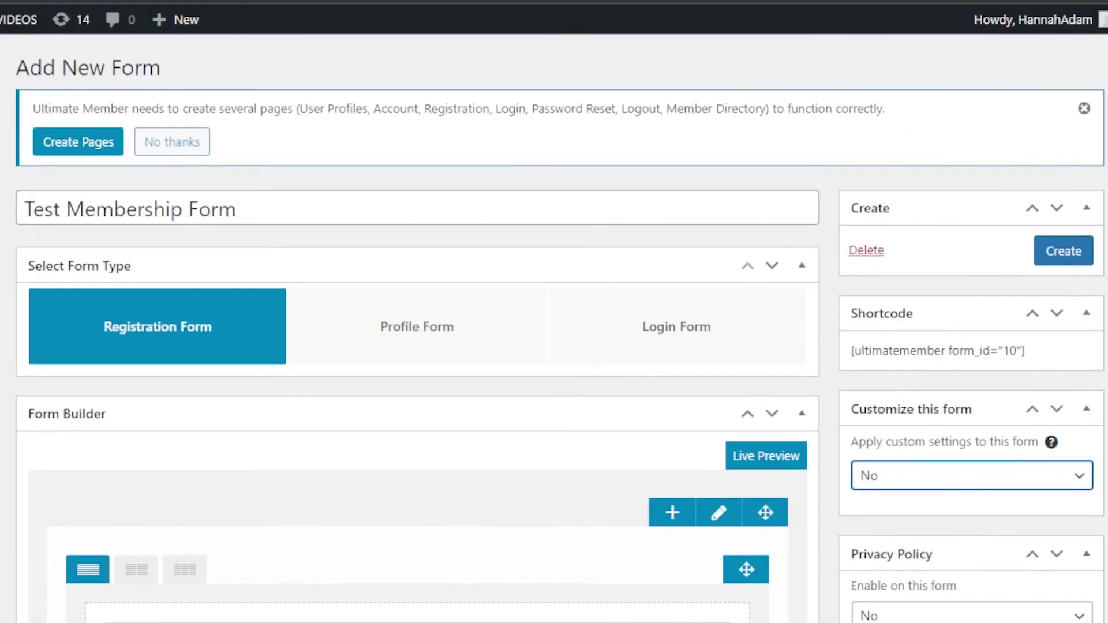
scroll(416, 347, "down", 3)
scroll(416, 346, "up", 1)
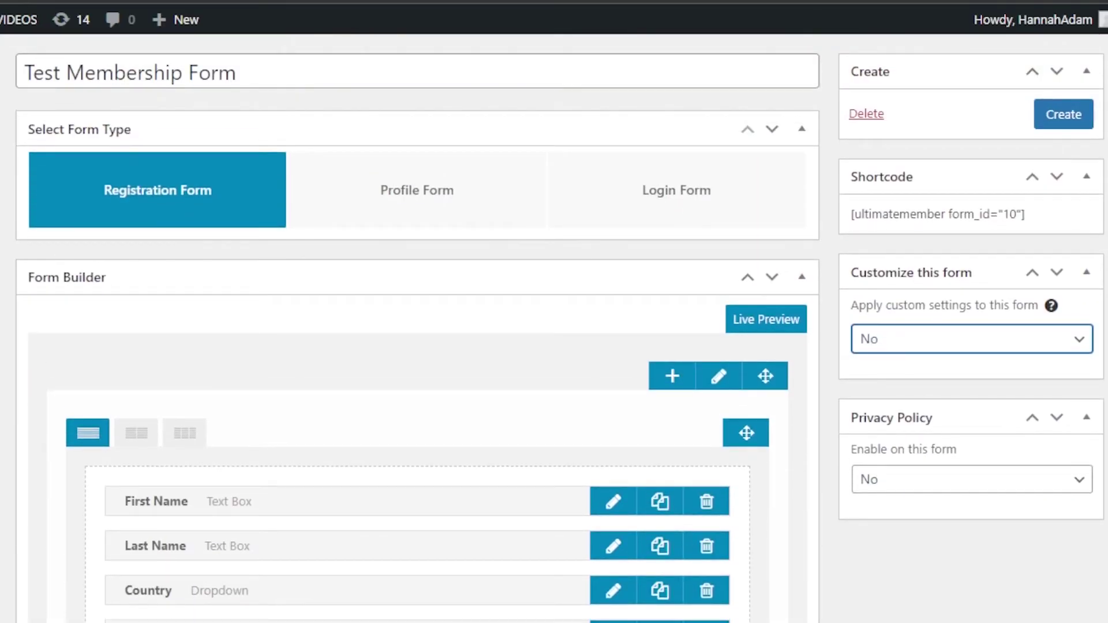
left_click(772, 324)
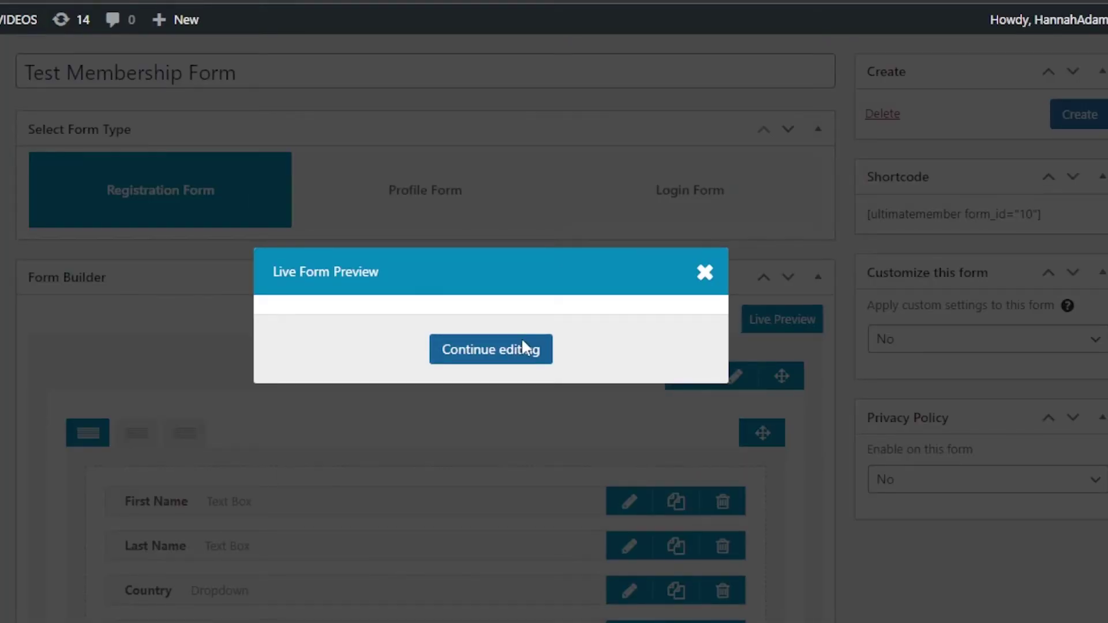
left_click(521, 348)
left_click(747, 315)
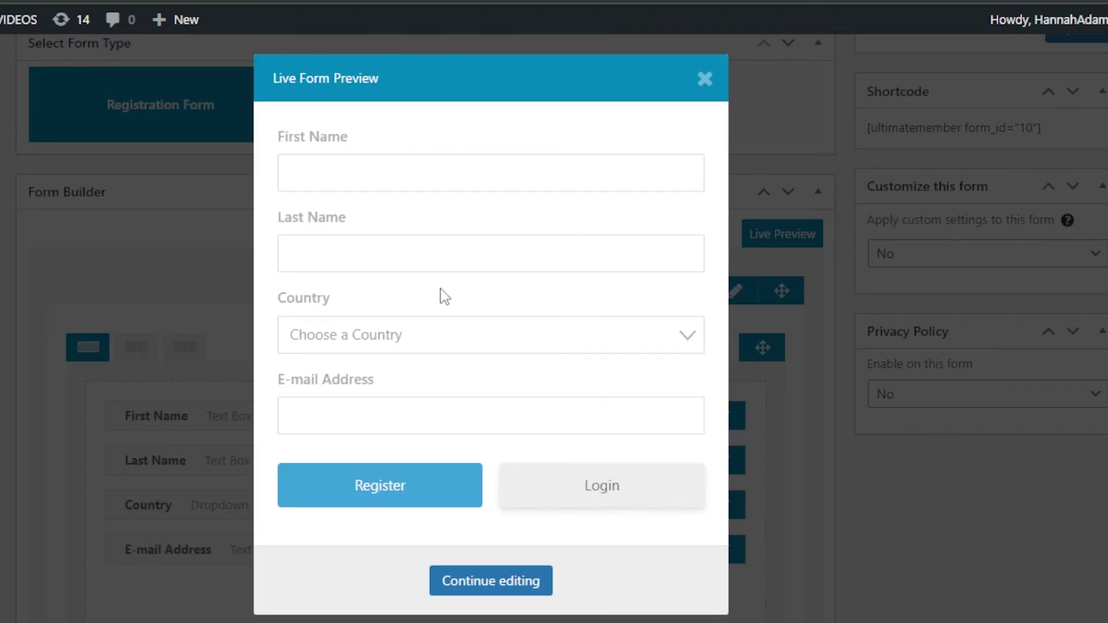
left_click(705, 80)
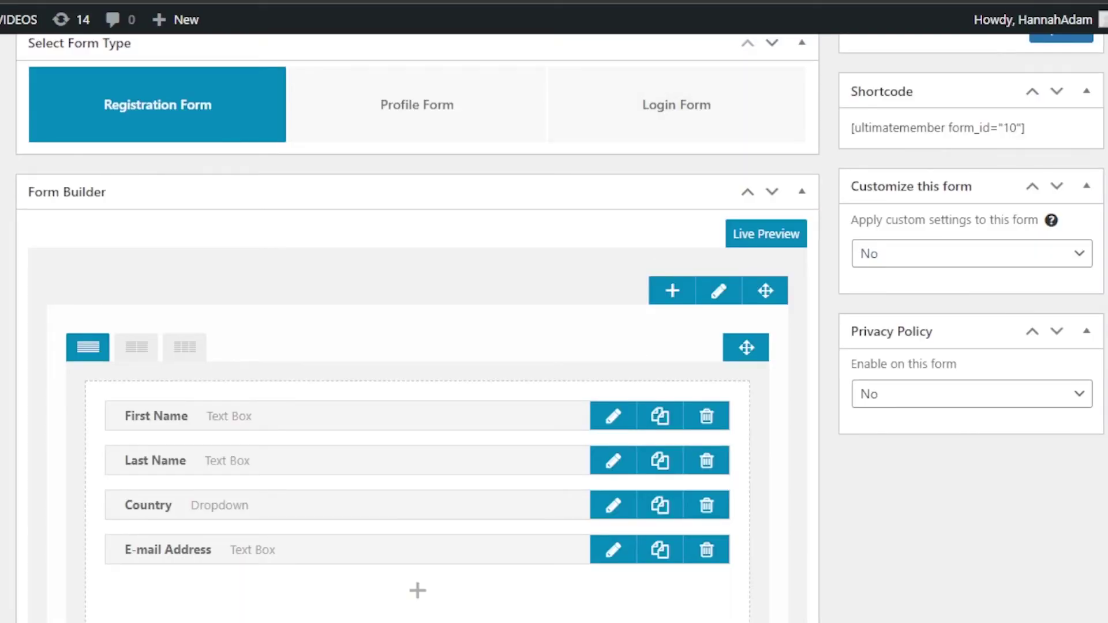
- Scroll the Edit Form page to check the Form created notice and four saved fields
scroll(416, 346, "up", 5)
scroll(400, 154, "down", 7)
scroll(400, 154, "up", 7)
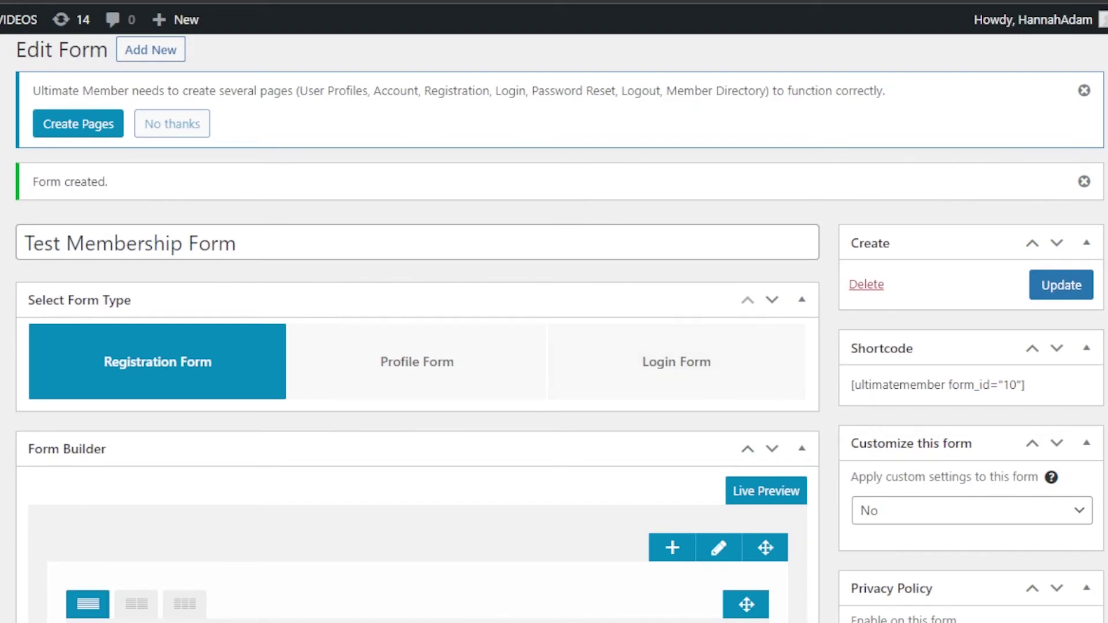
scroll(992, 153, "down", 2)
scroll(554, 323, "down", 4)
scroll(554, 323, "up", 6)
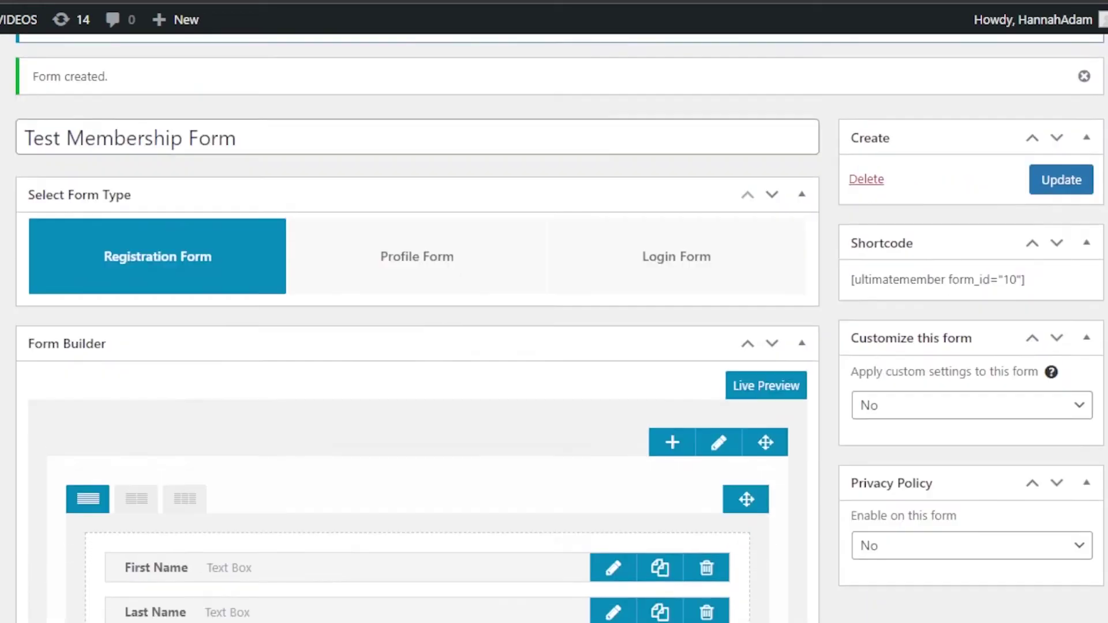
scroll(614, 231, "up", 1)
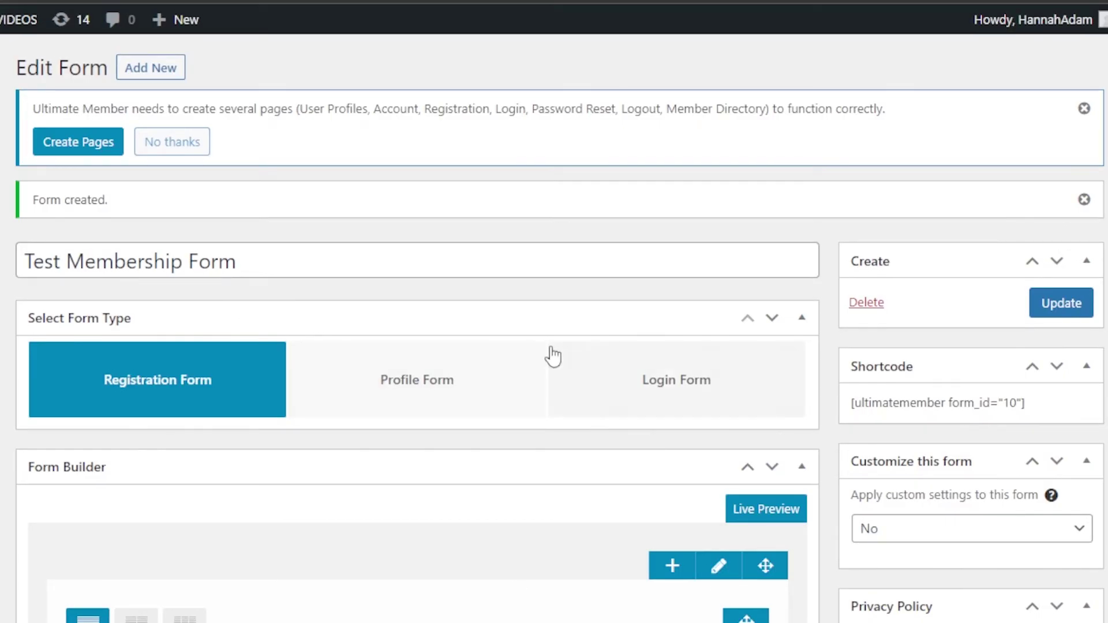
scroll(1018, 283, "down", 8)
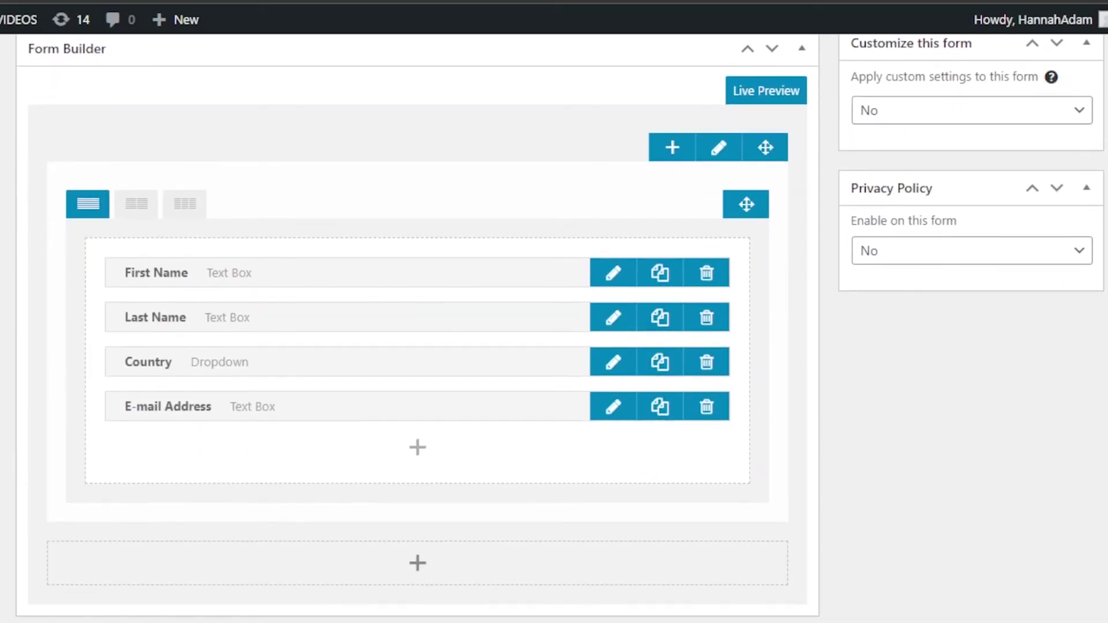
scroll(554, 323, "up", 9)
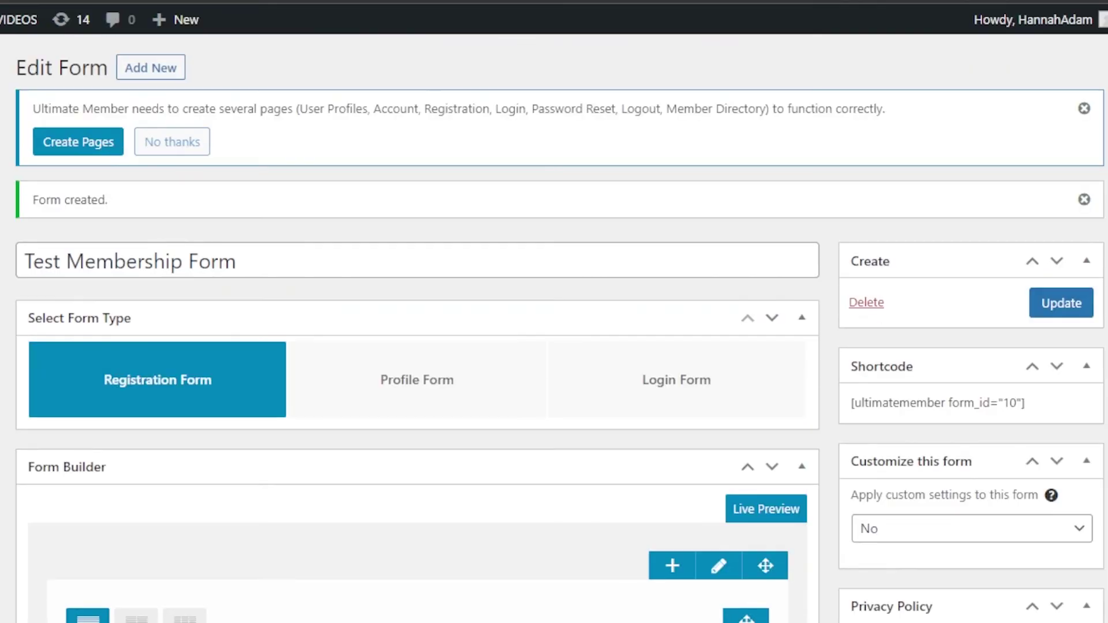